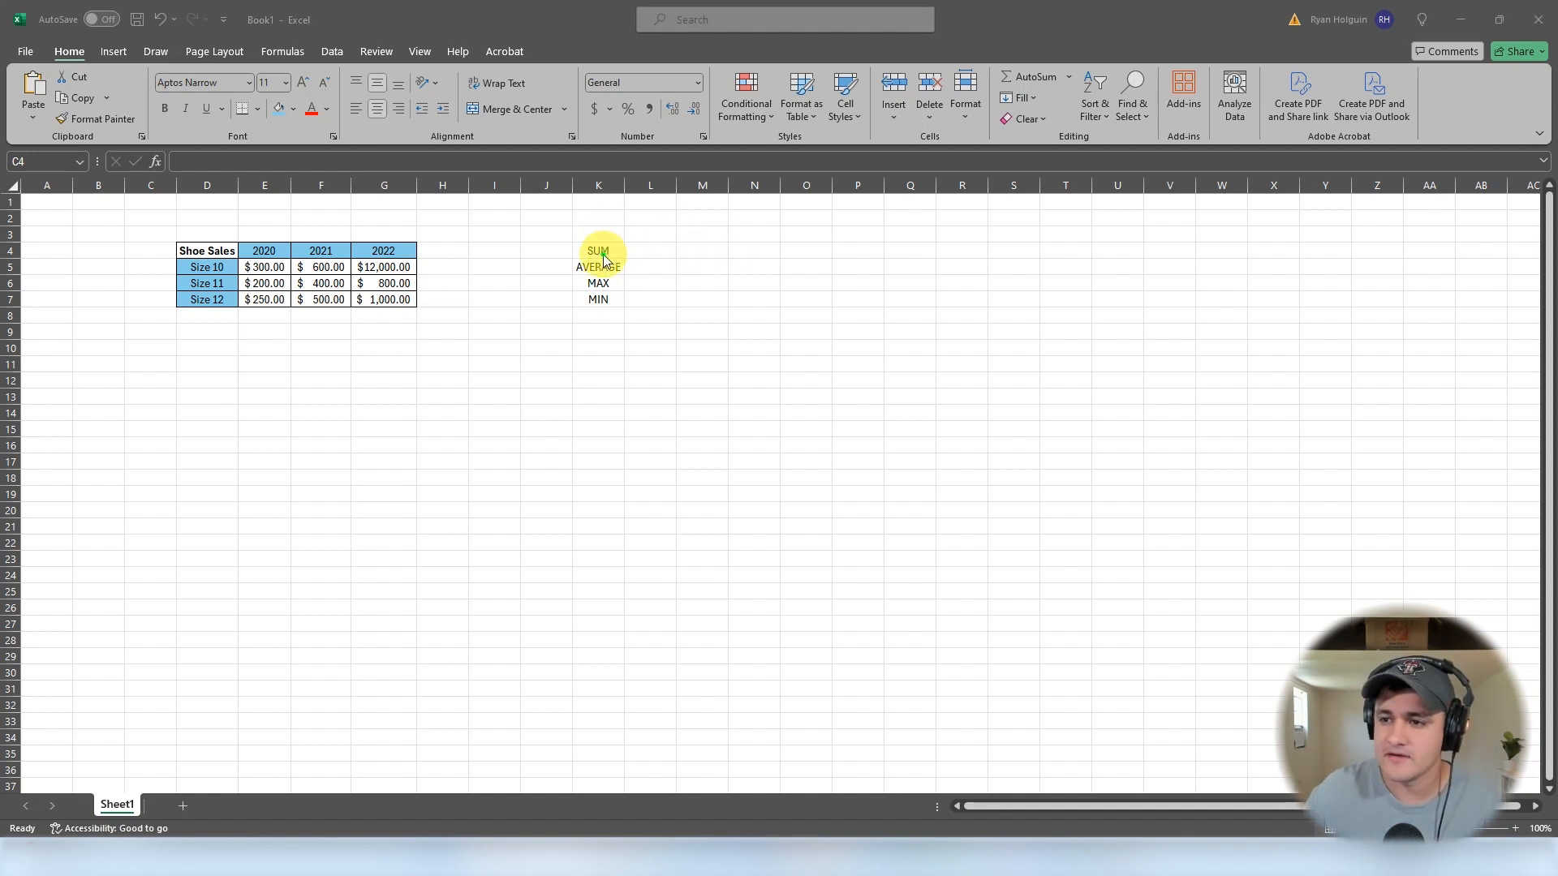
- Begin a formula in E8 below the 2020 sales and browse the SUM-related function suggestions
left_click_drag(598, 248, 598, 300)
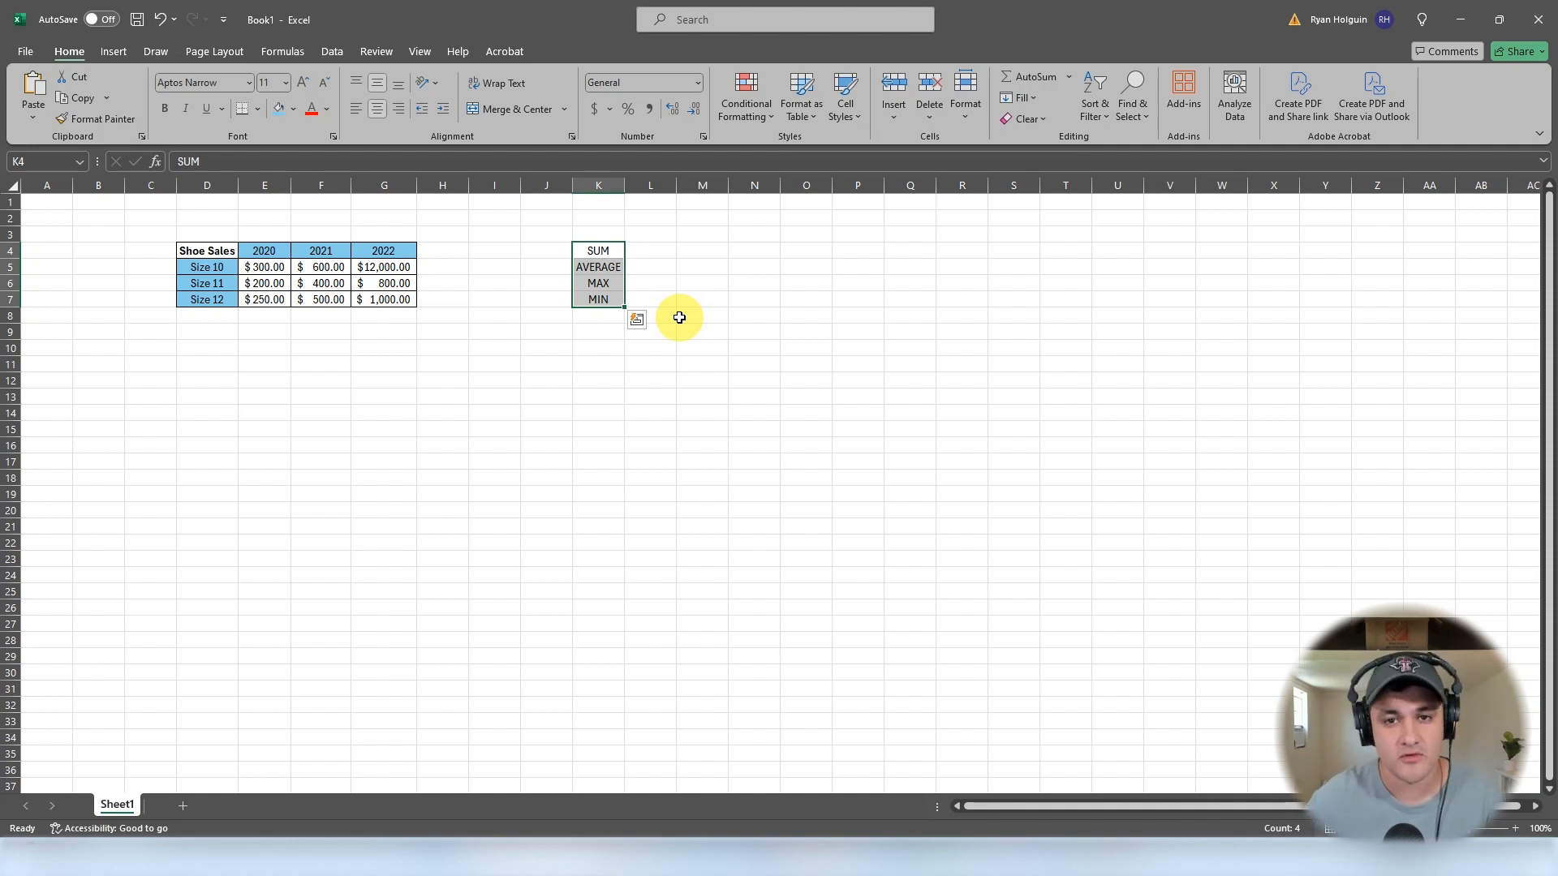
left_click(272, 322)
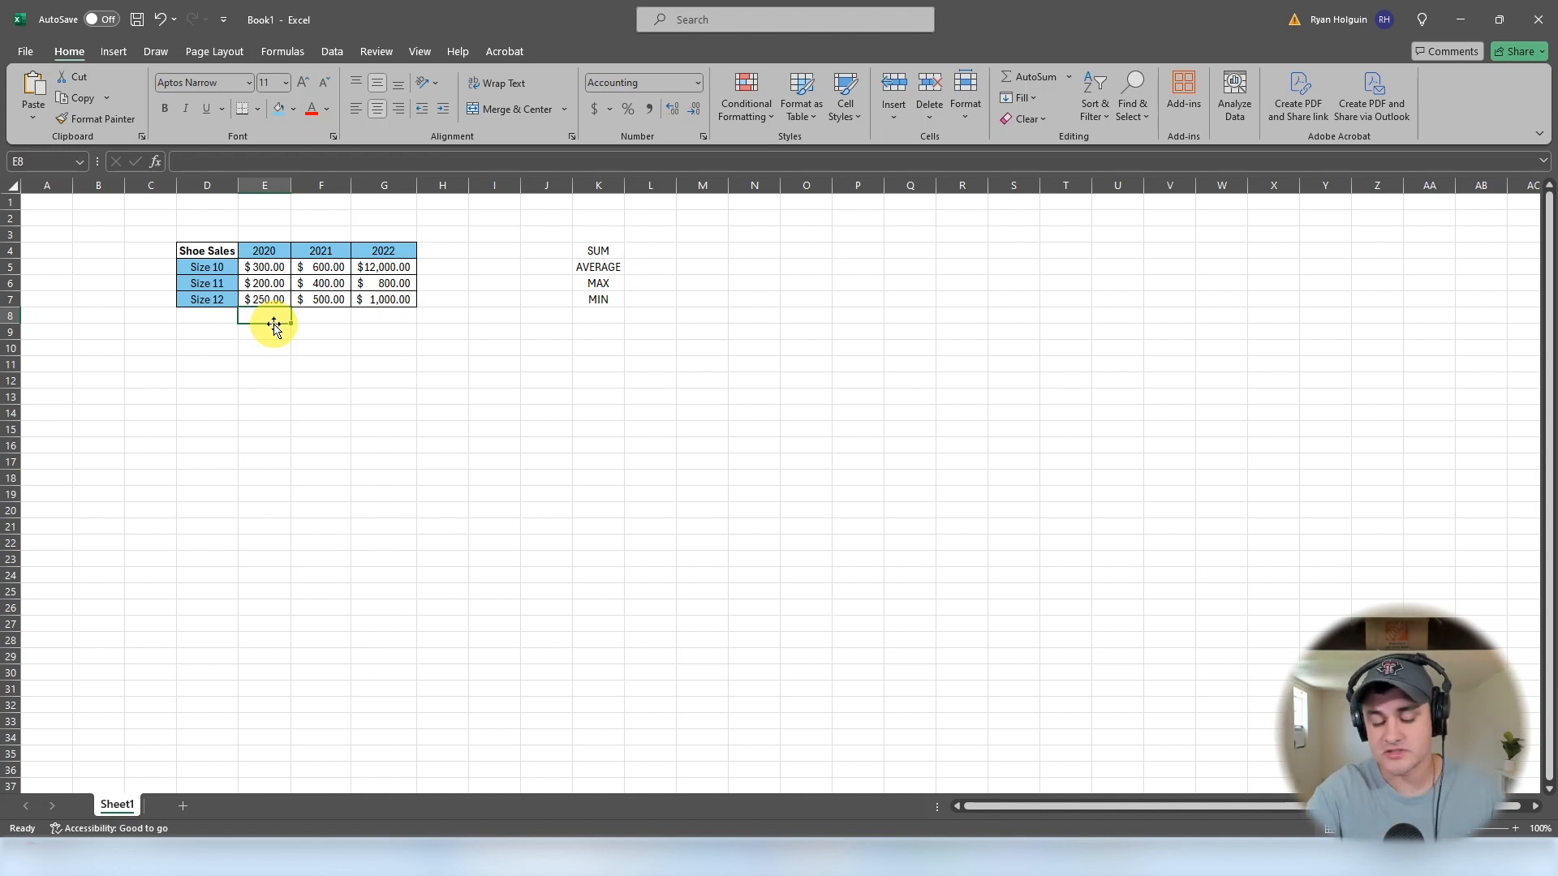
type("=")
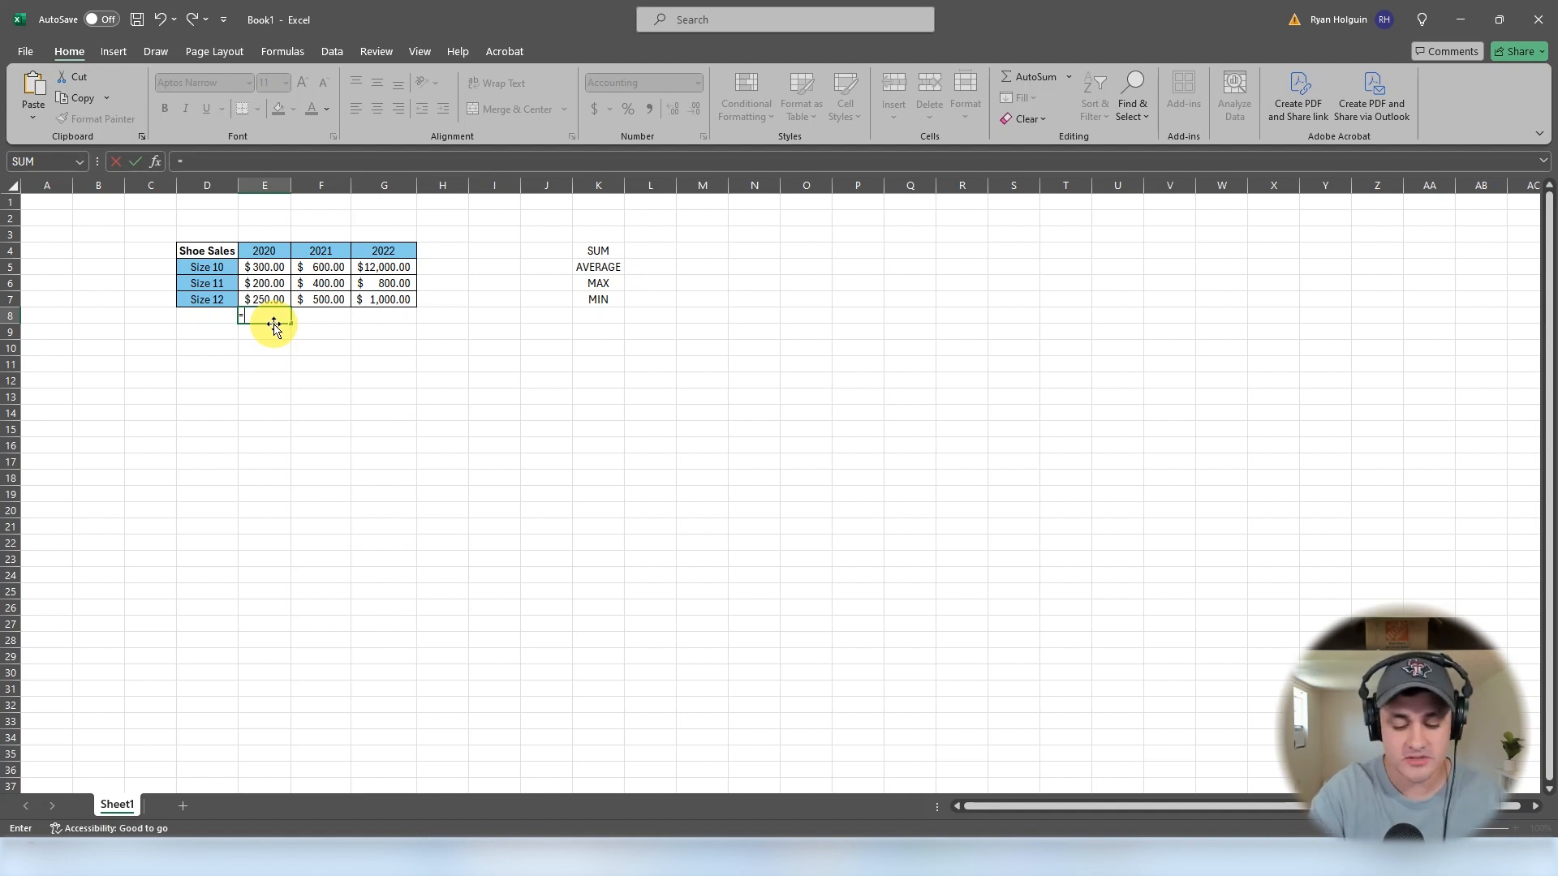
type("su")
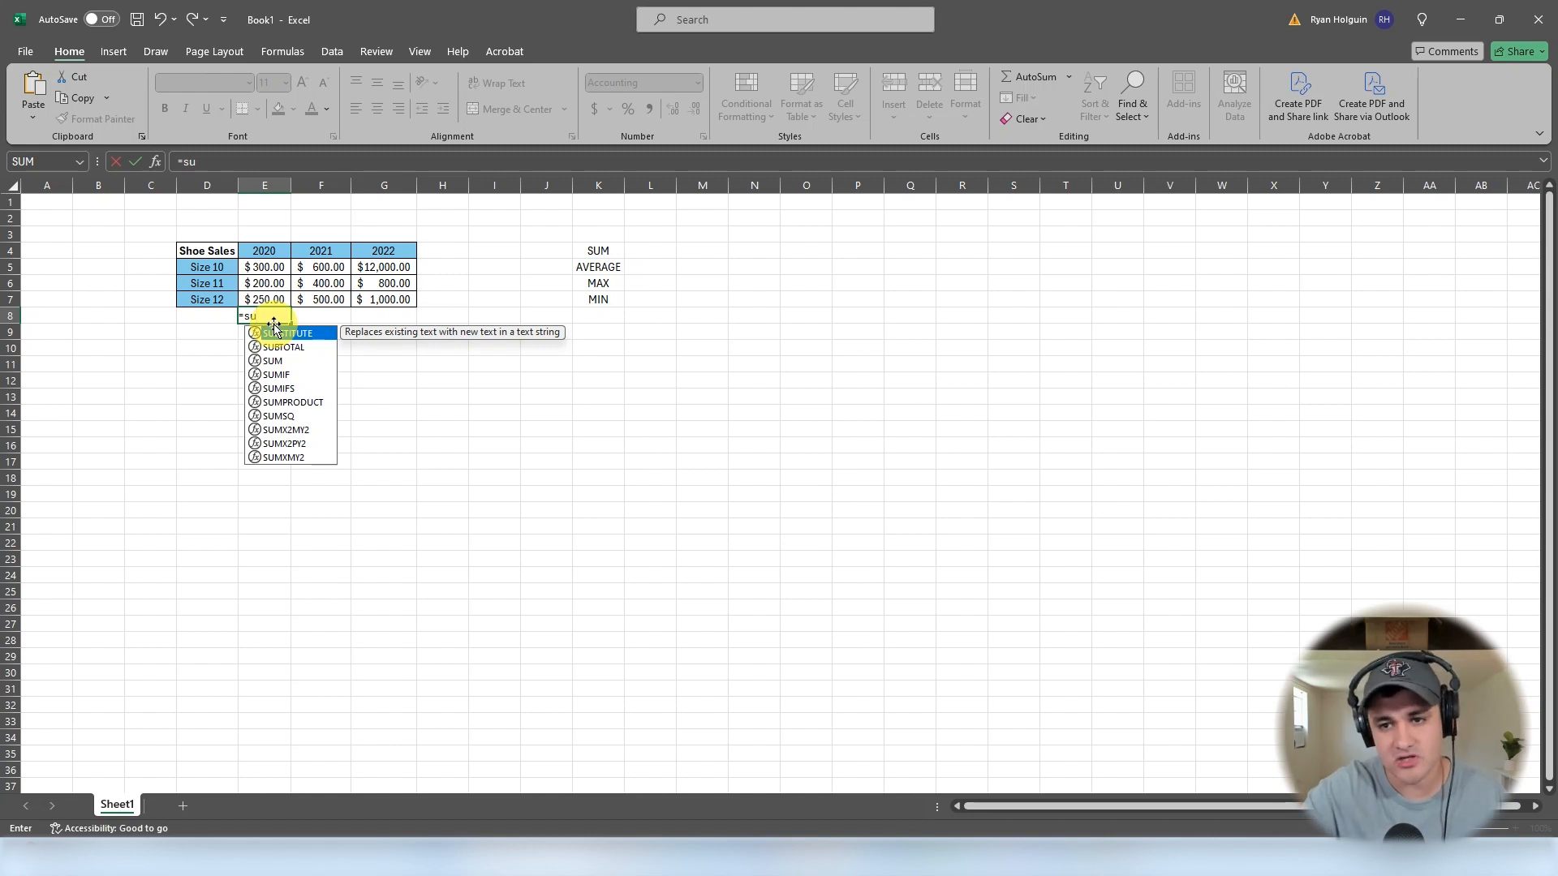
type("m")
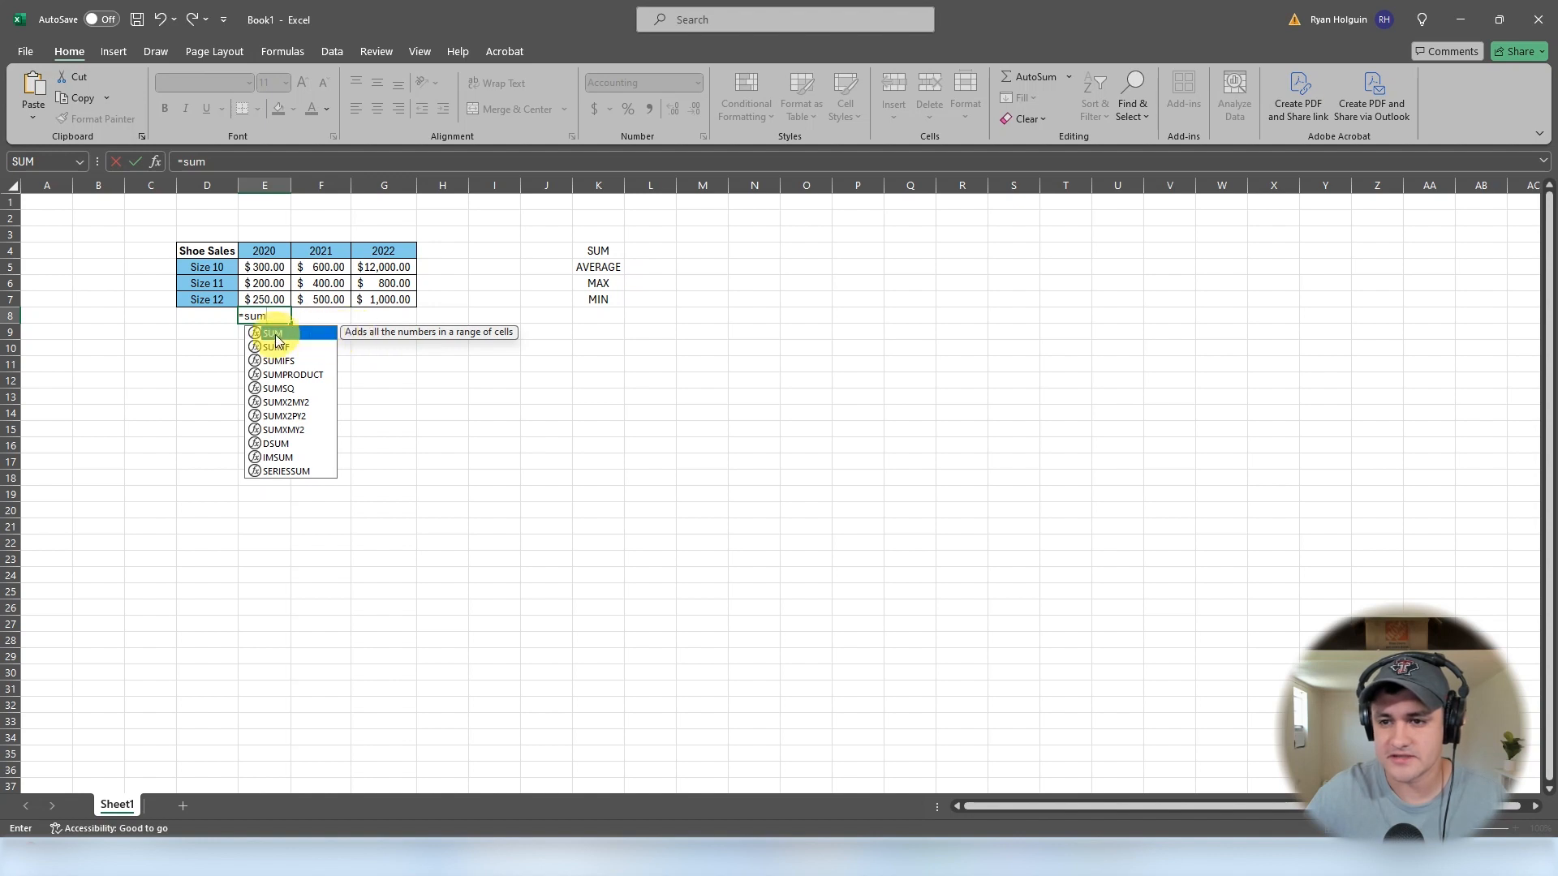
key("Down")
key("Down")
key("Down")
key("Down")
key("Down")
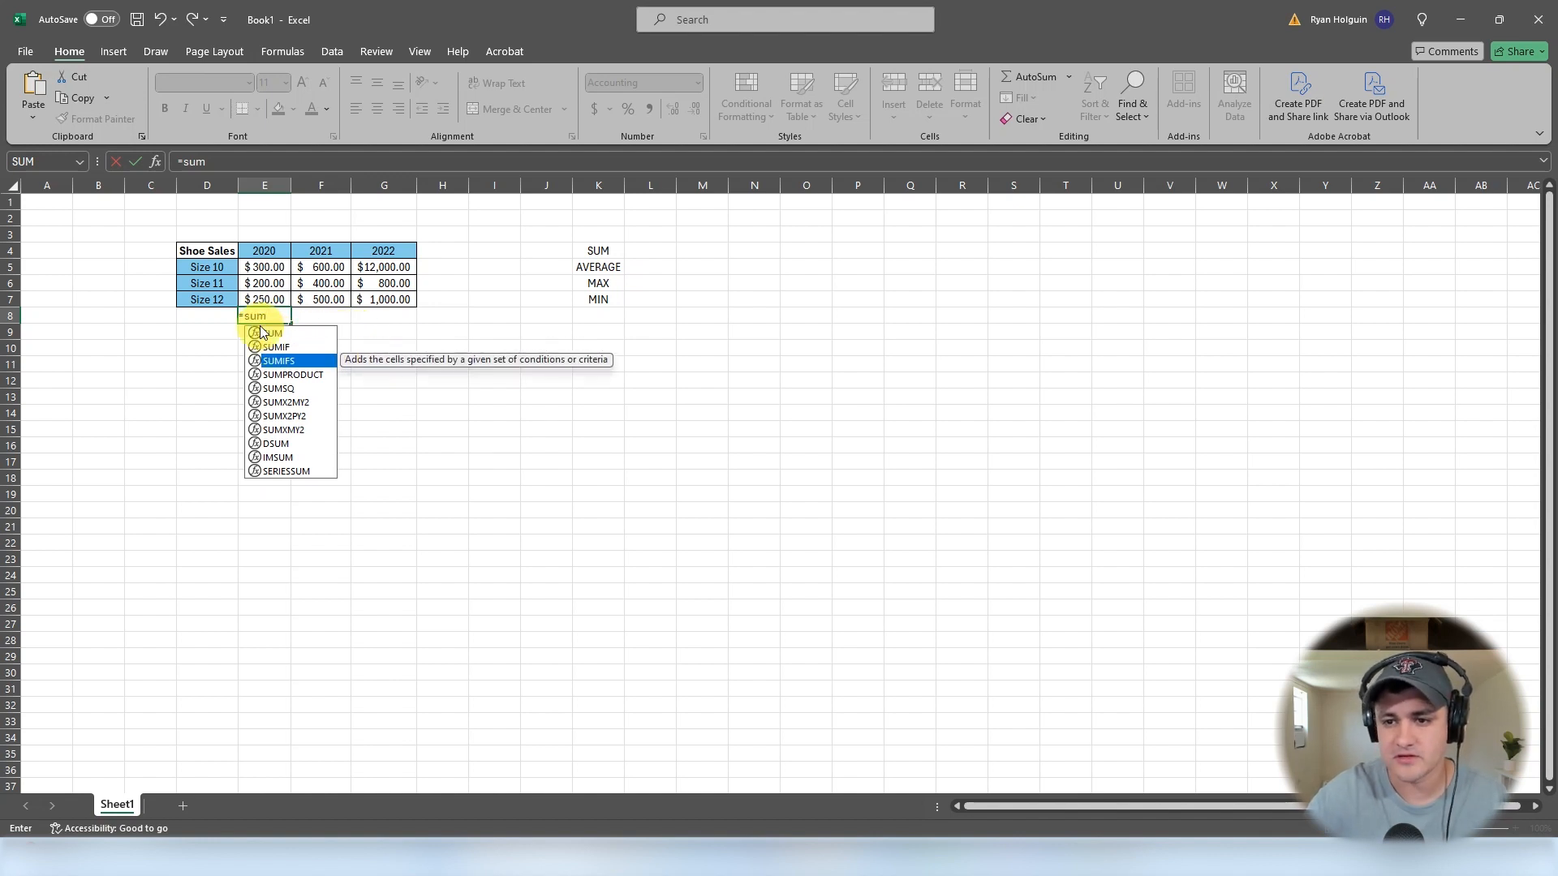
key("Up")
key("Up")
key("Up")
key("Up")
key("Up")
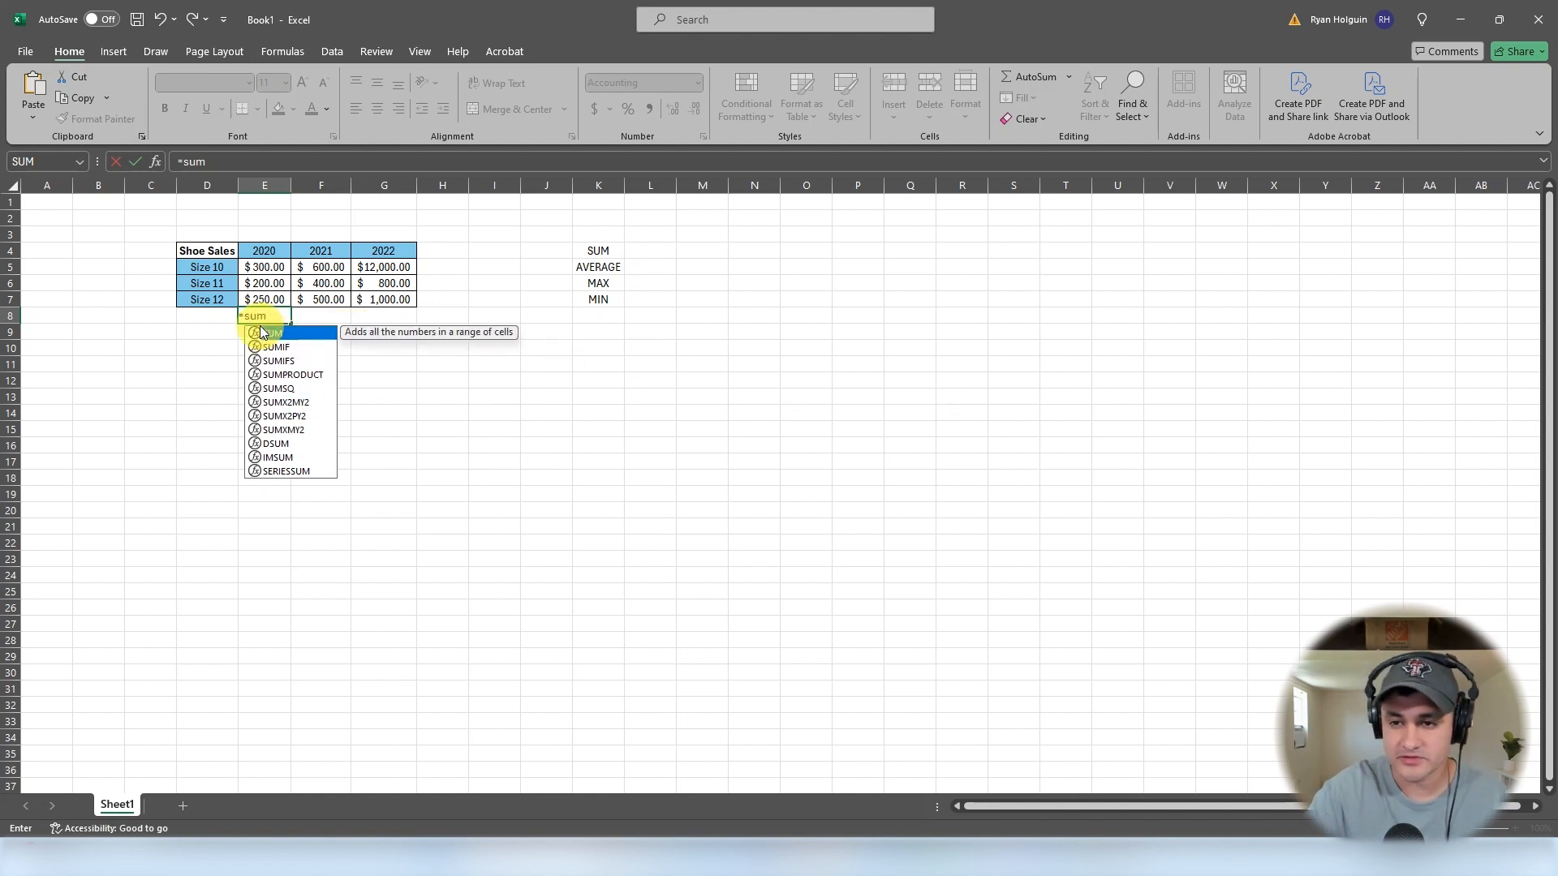
- Complete the formula in E8 as =SUM(E5:E7) to total the 2020 sales
double_click(303, 333)
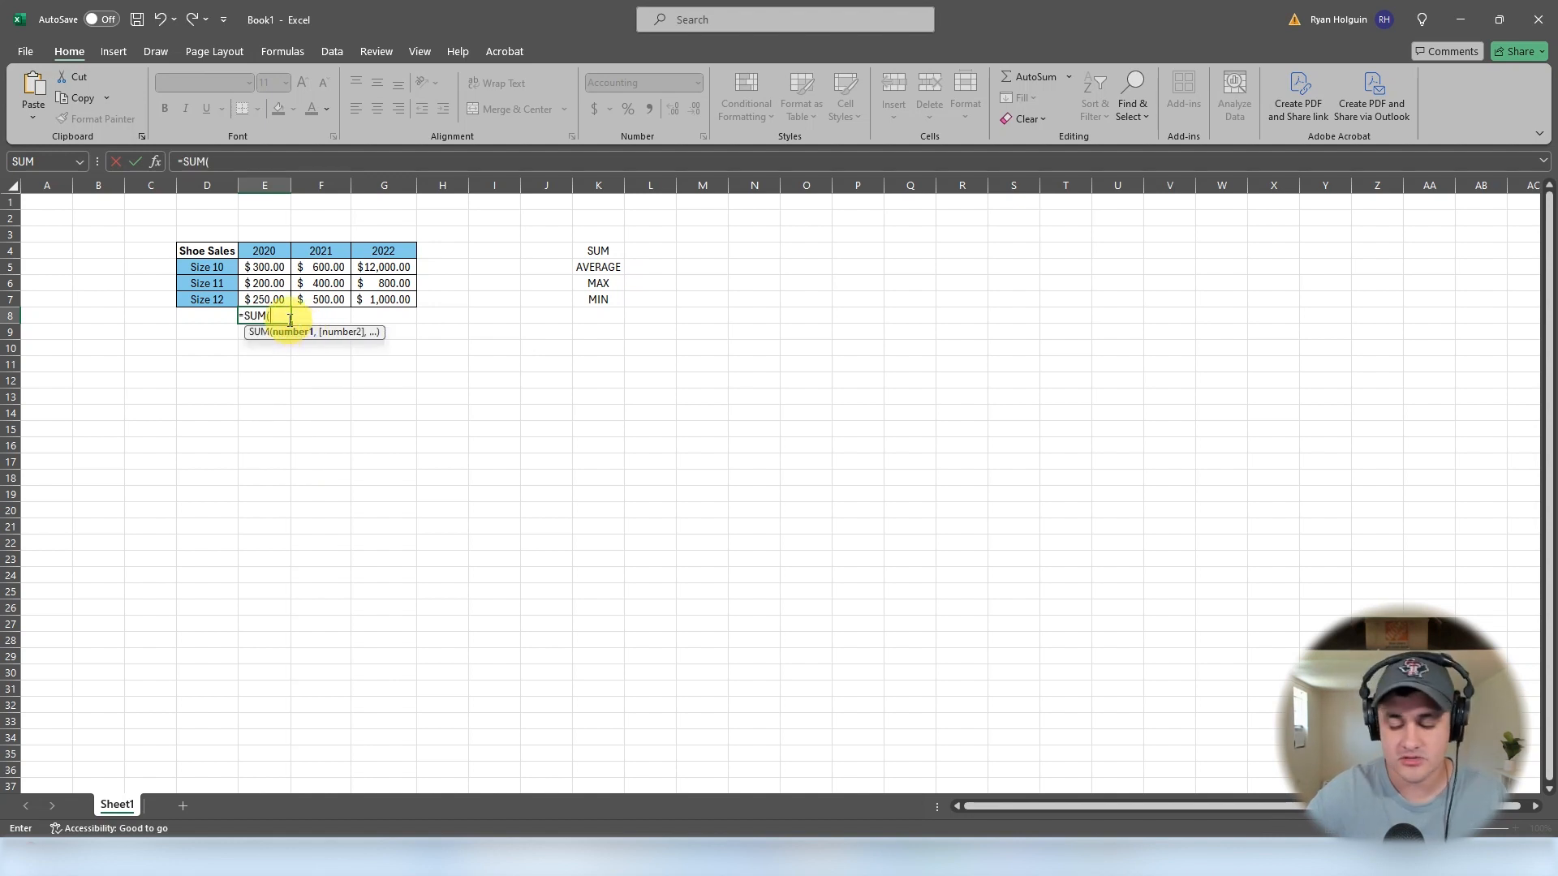
key("BackSpace")
key("BackSpace")
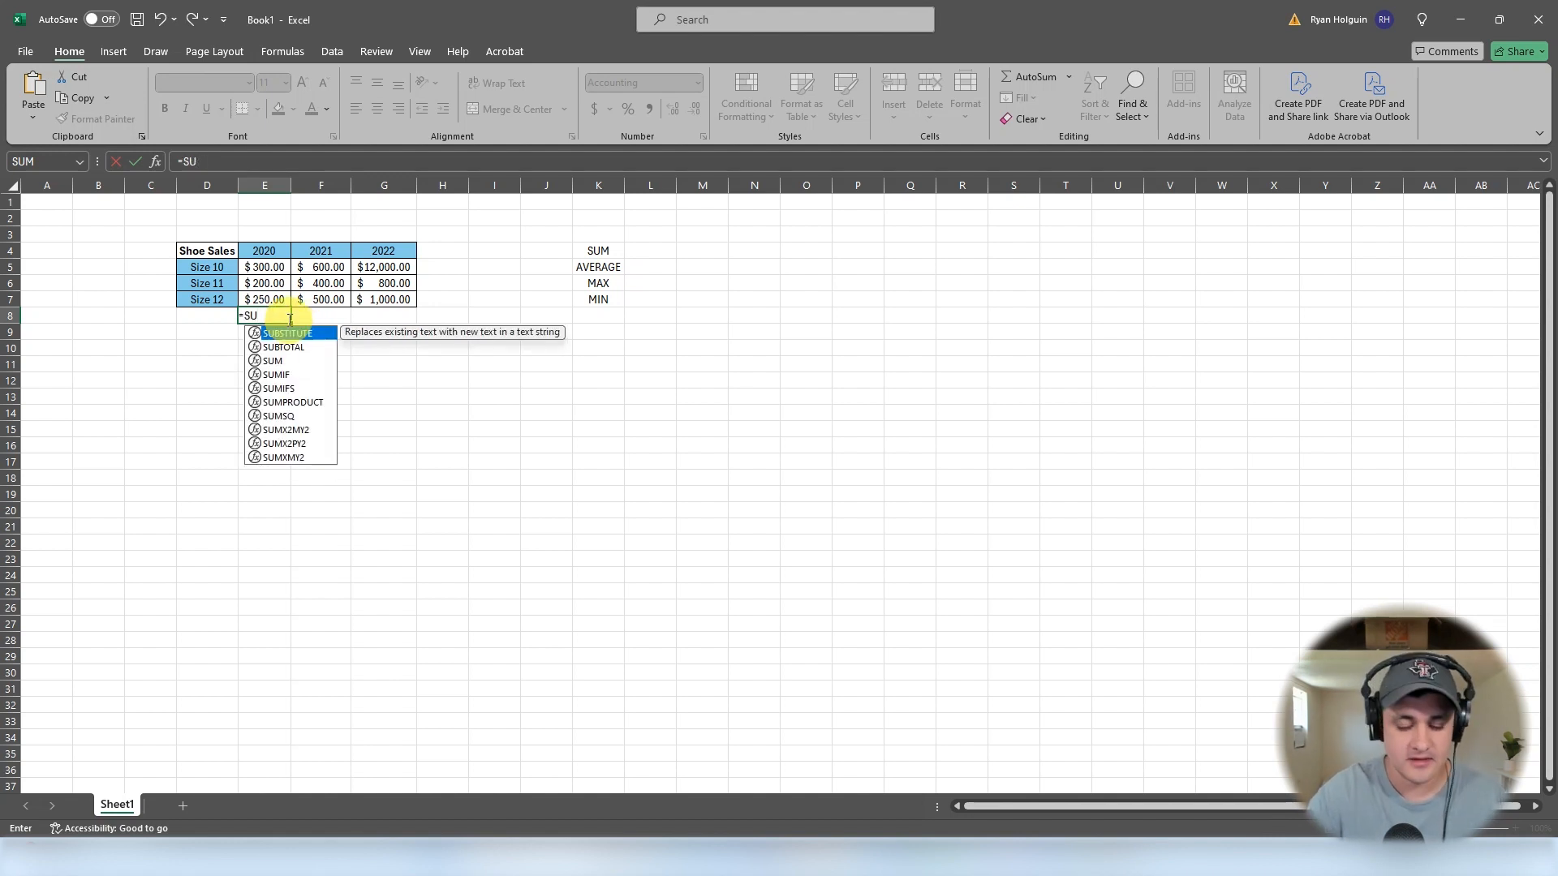
type("m")
key("Tab")
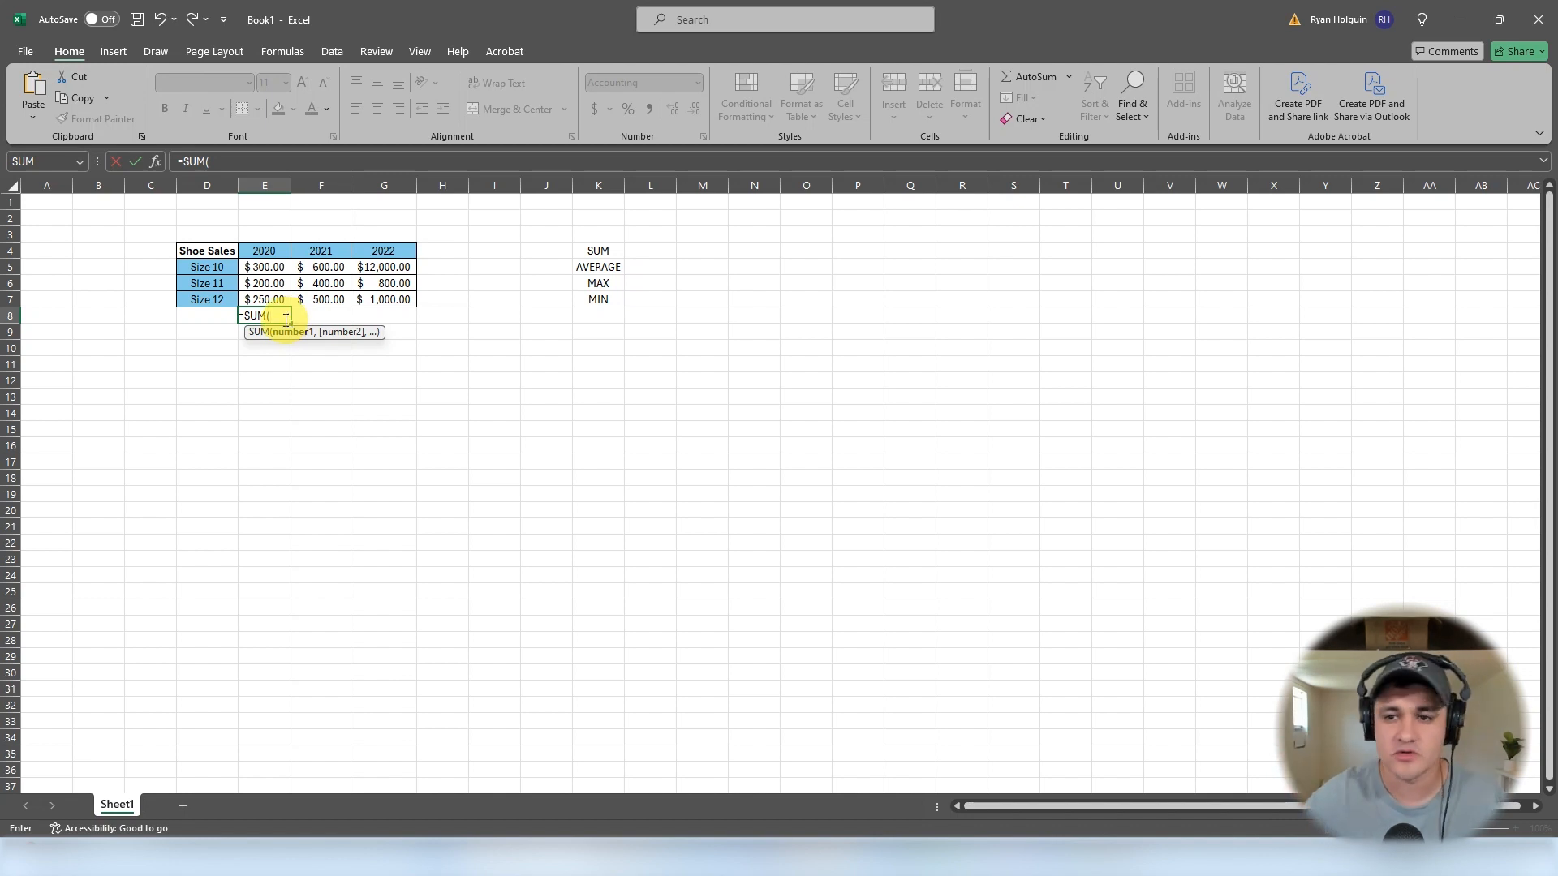
left_click_drag(269, 267, 264, 298)
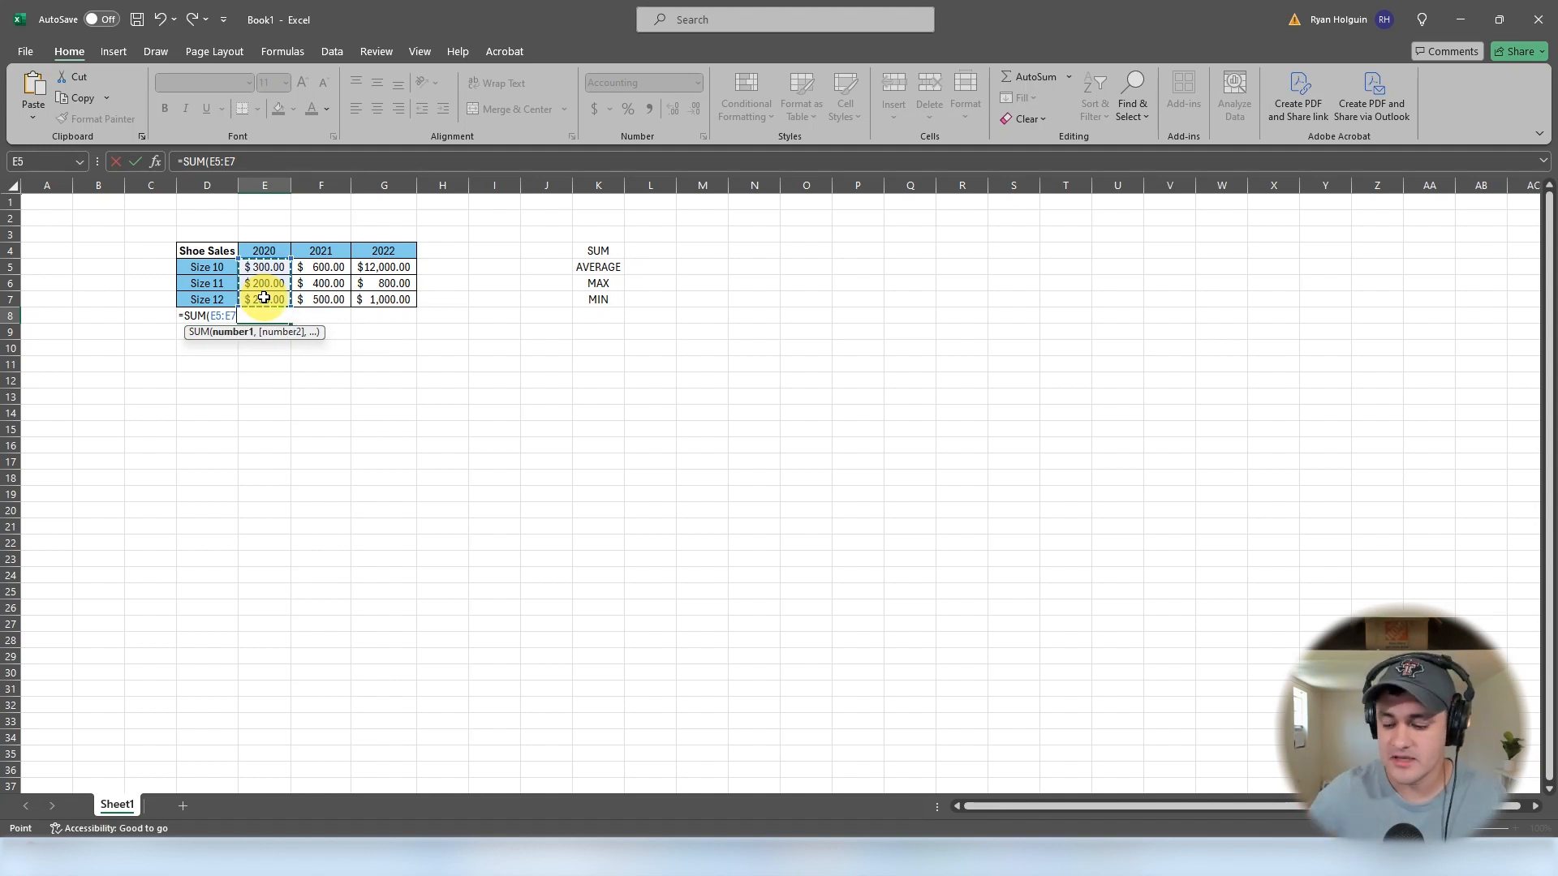
key("Return")
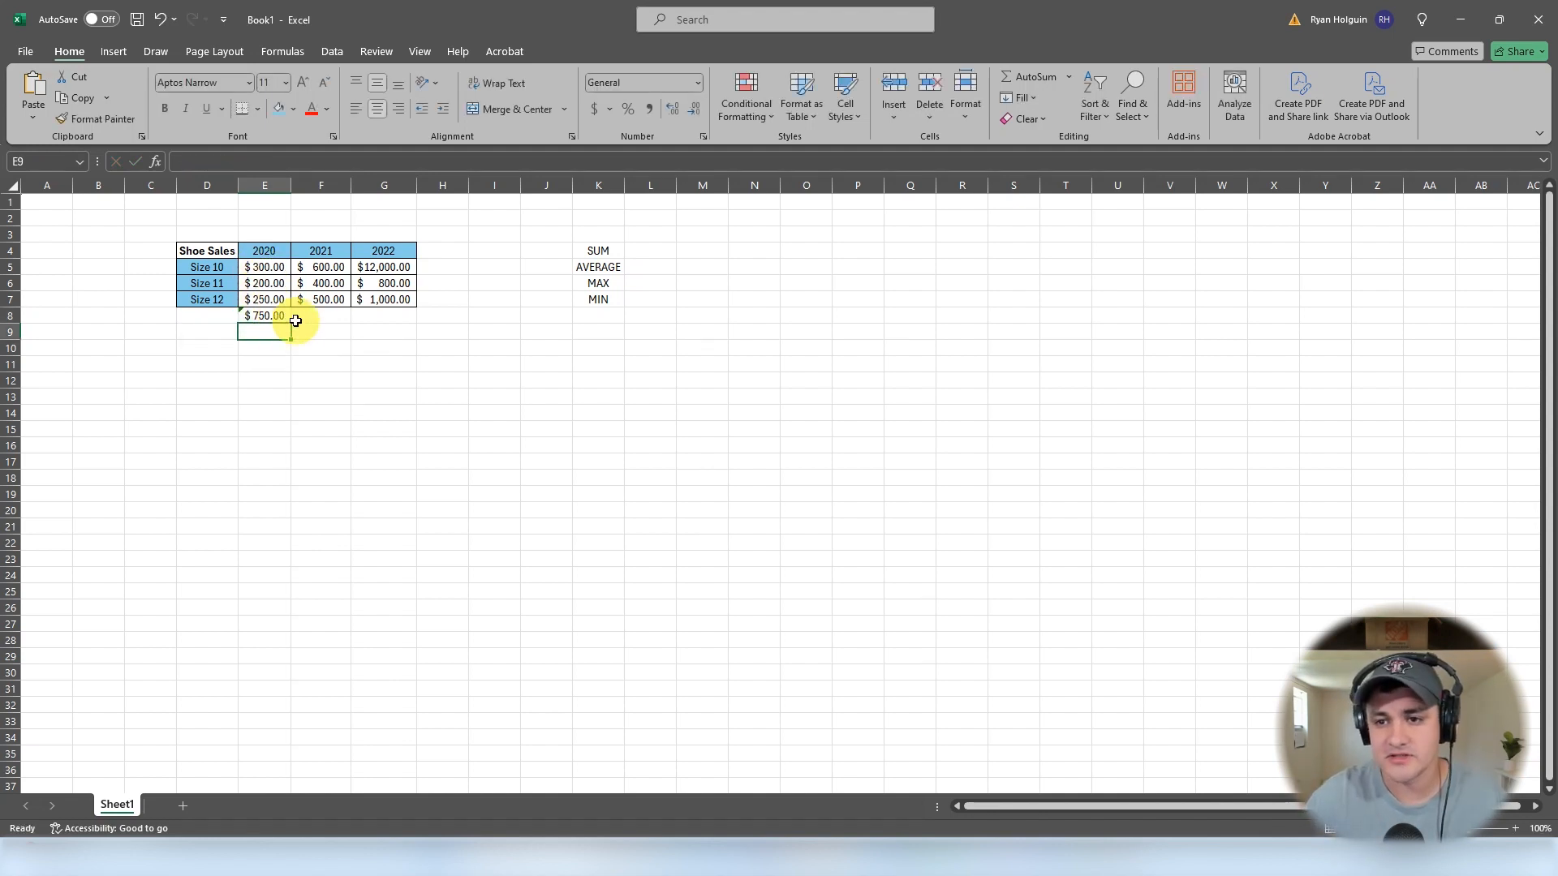
- Fill the SUM formula from E8 across to G8 for the 2021 and 2022 columns
left_click(253, 317)
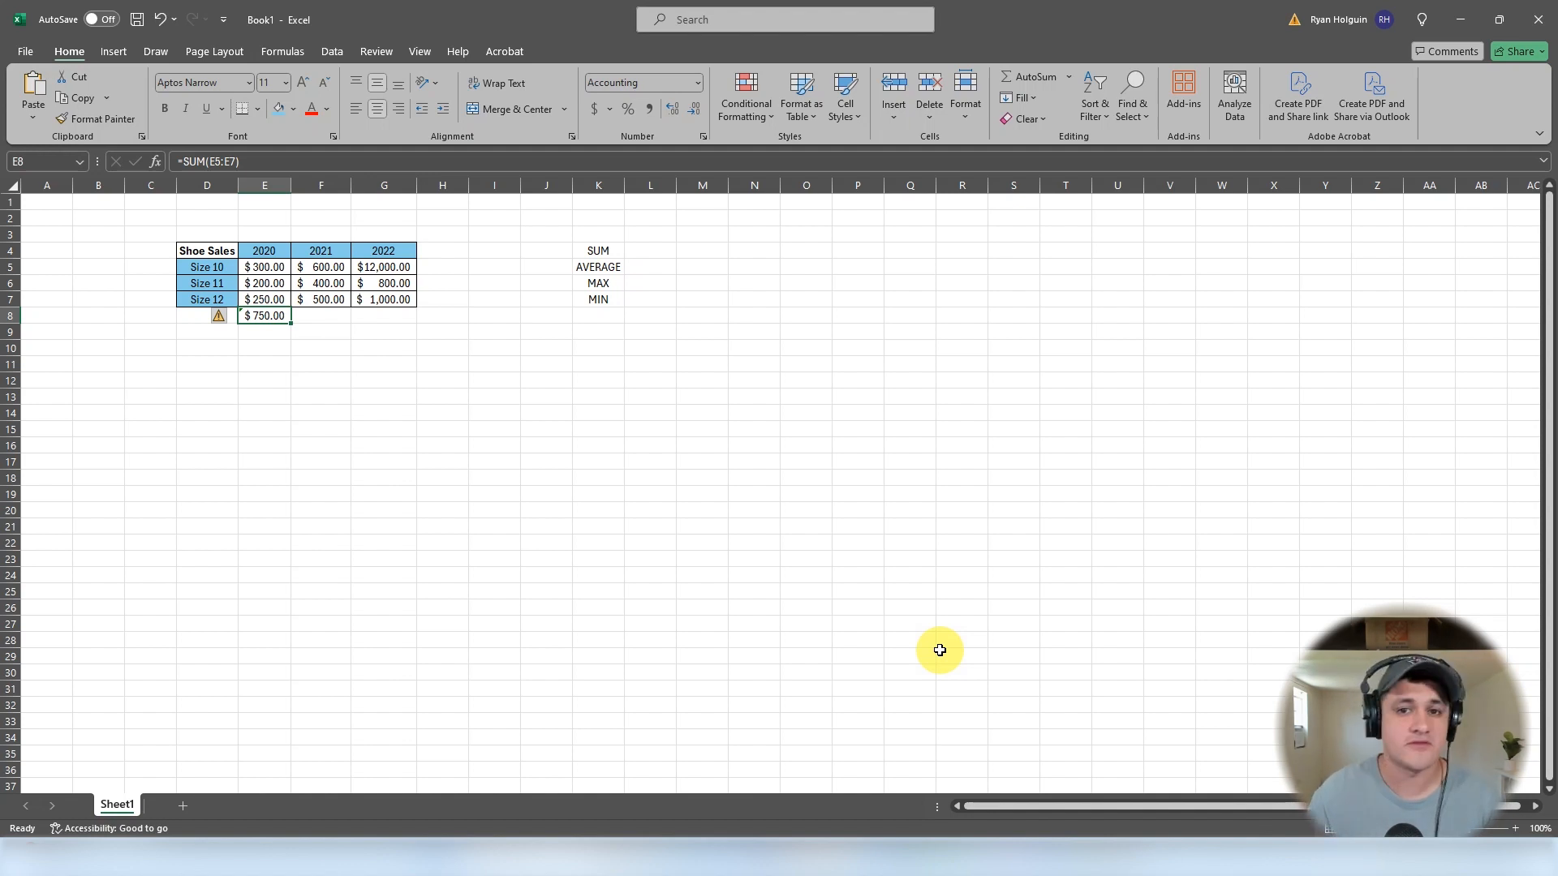
left_click(282, 324)
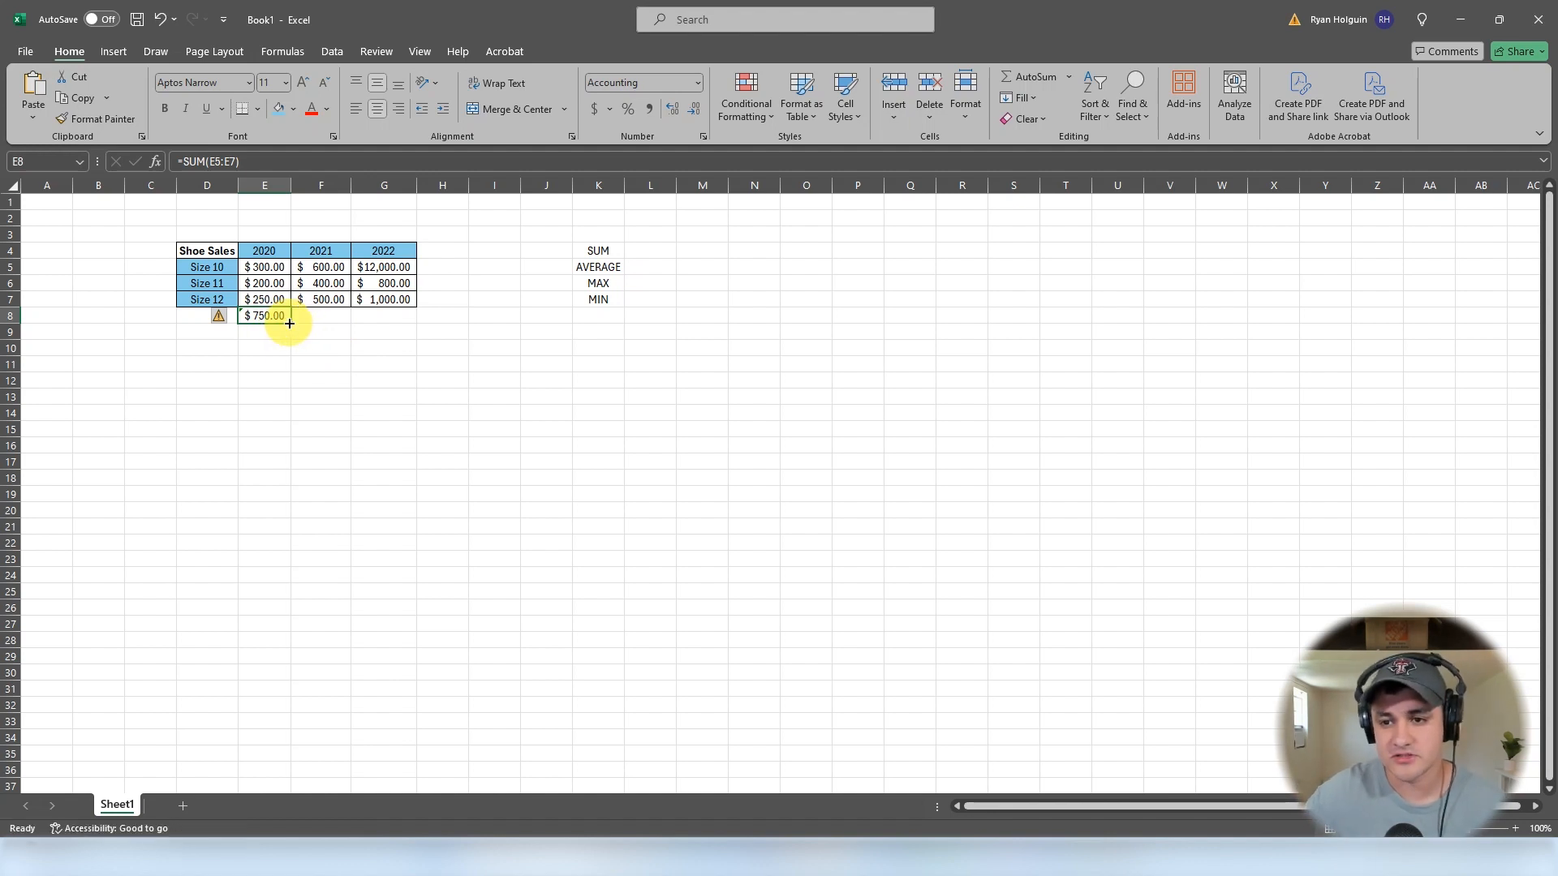
left_click_drag(290, 322, 395, 314)
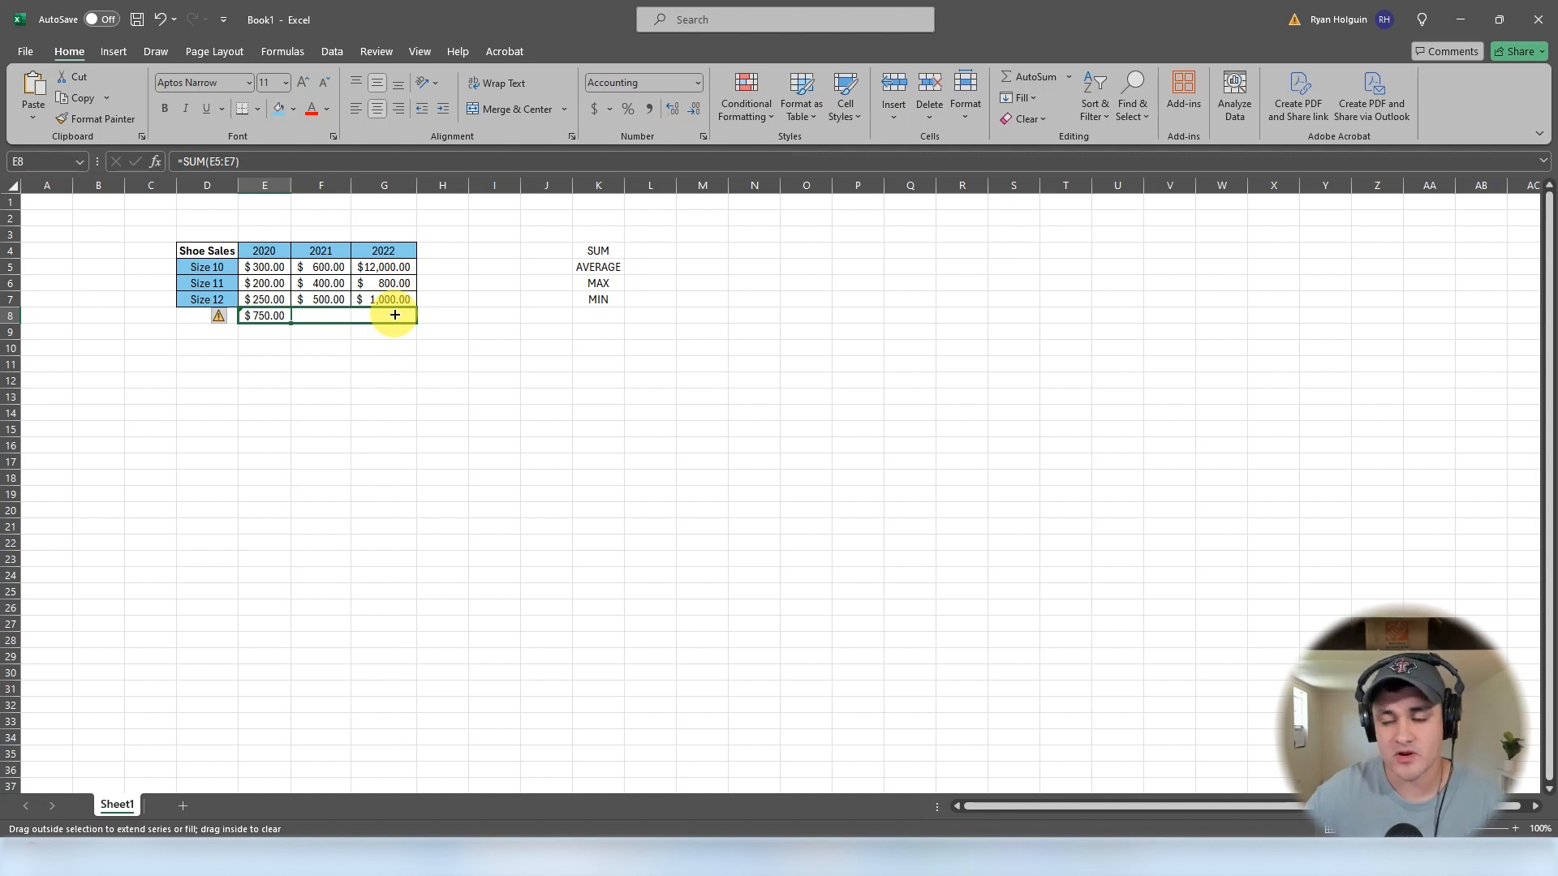
left_click_drag(395, 315, 395, 315)
- Inspect the SUM formulas in row 8 to compare their cell ranges
double_click(306, 317)
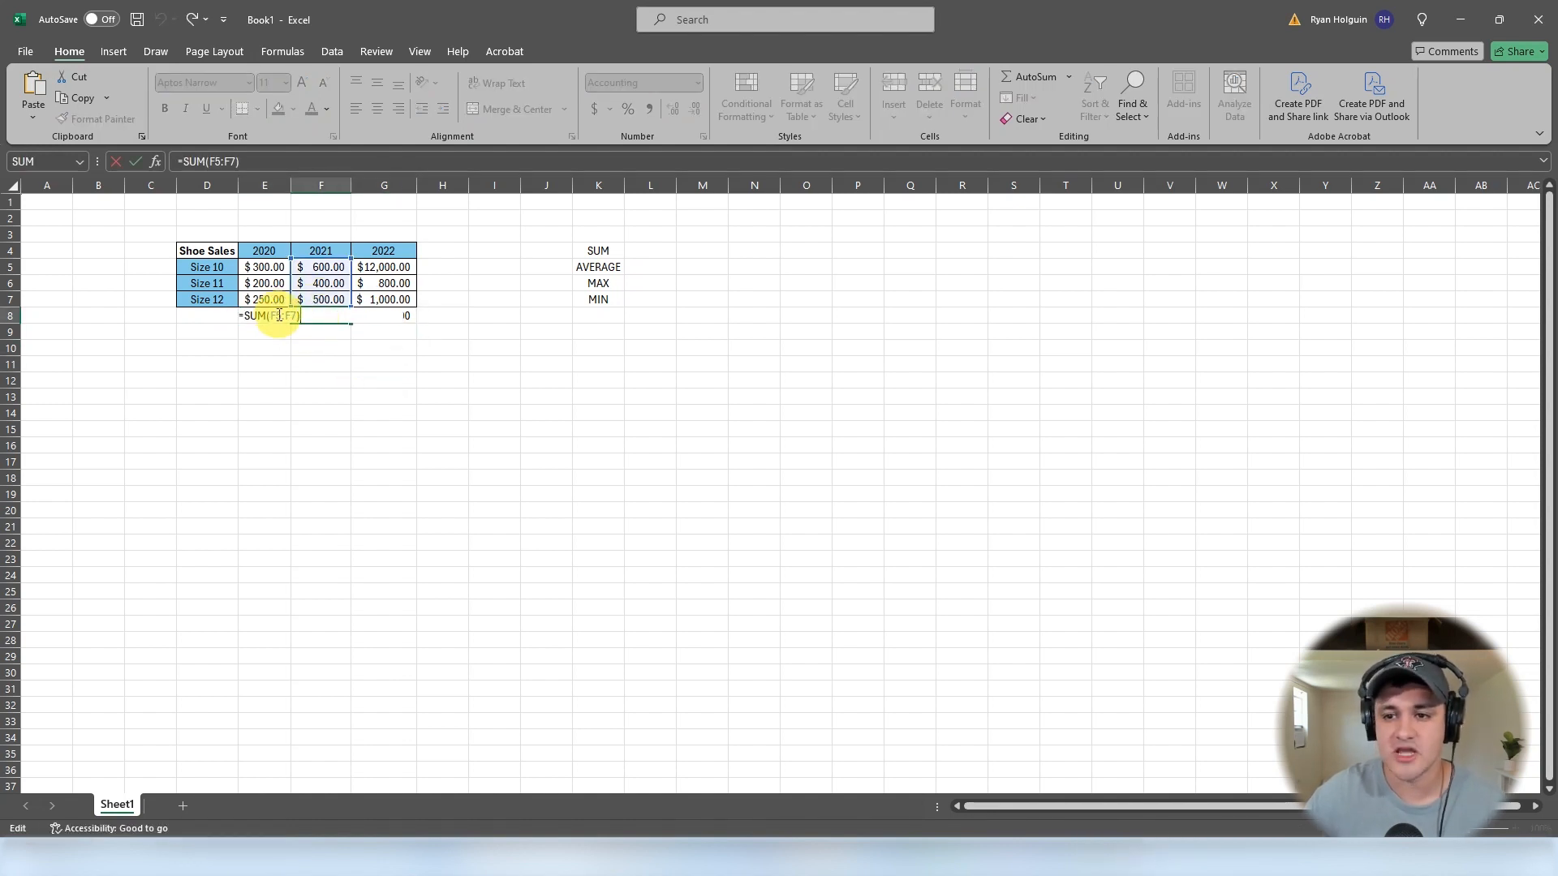
left_click(251, 318)
double_click(253, 316)
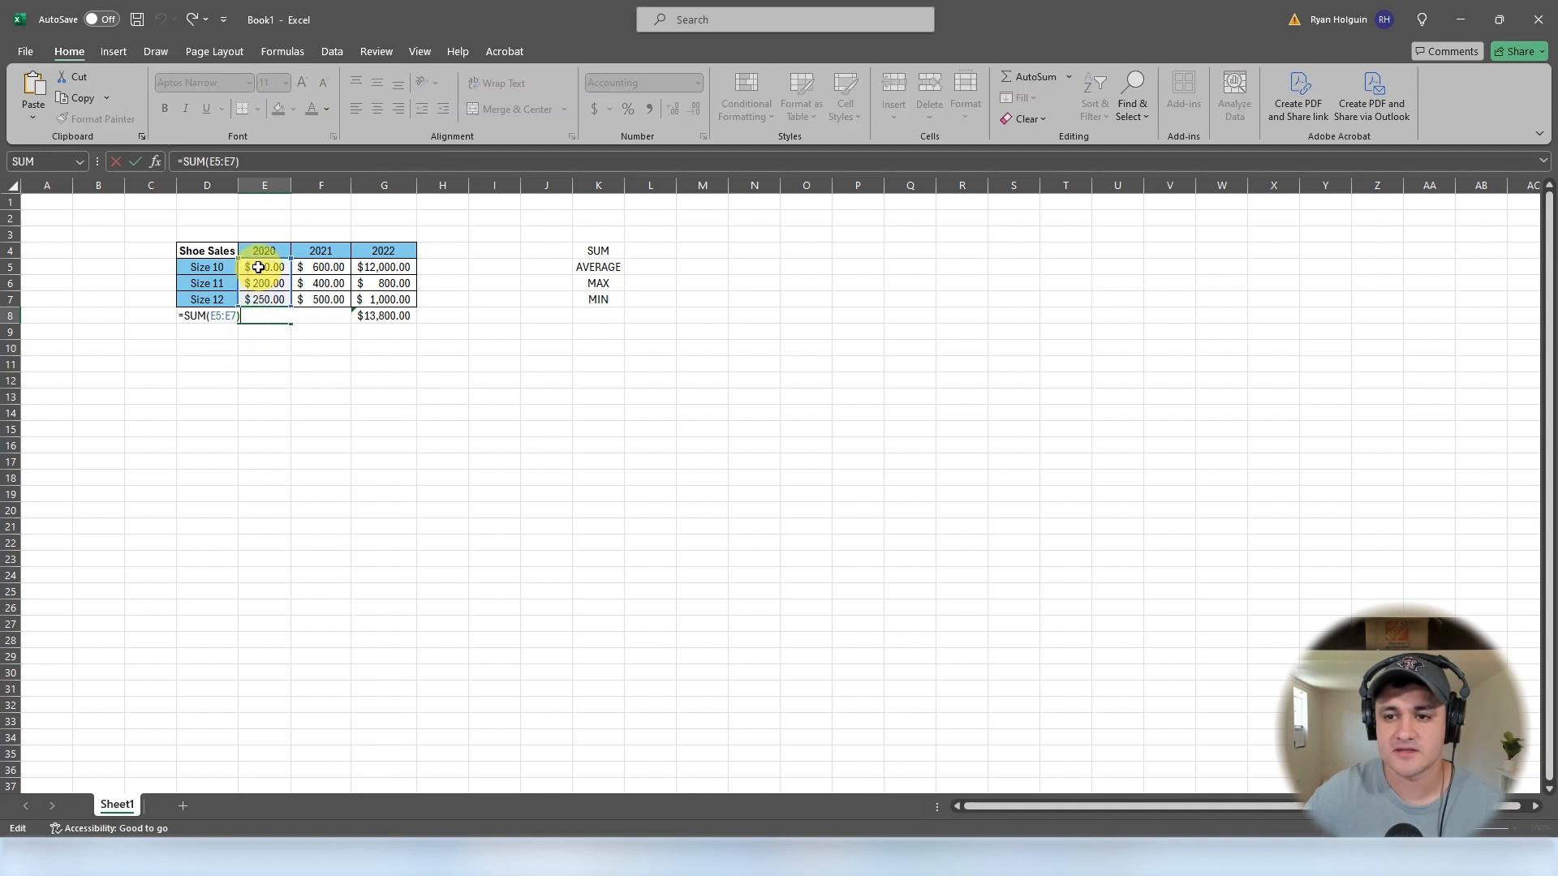
left_click(289, 359)
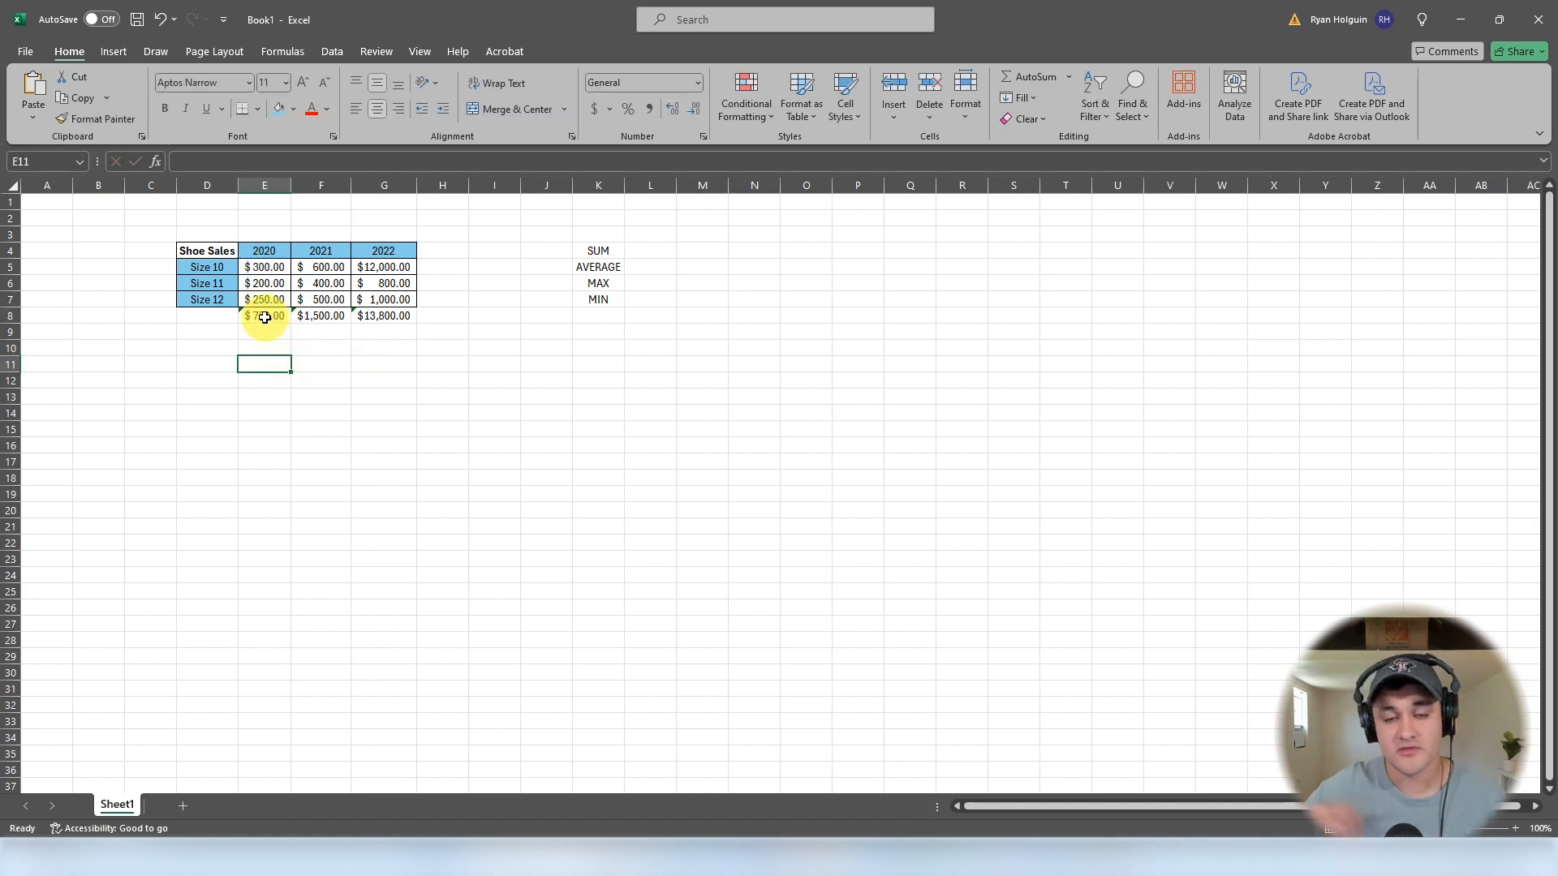
left_click(332, 349)
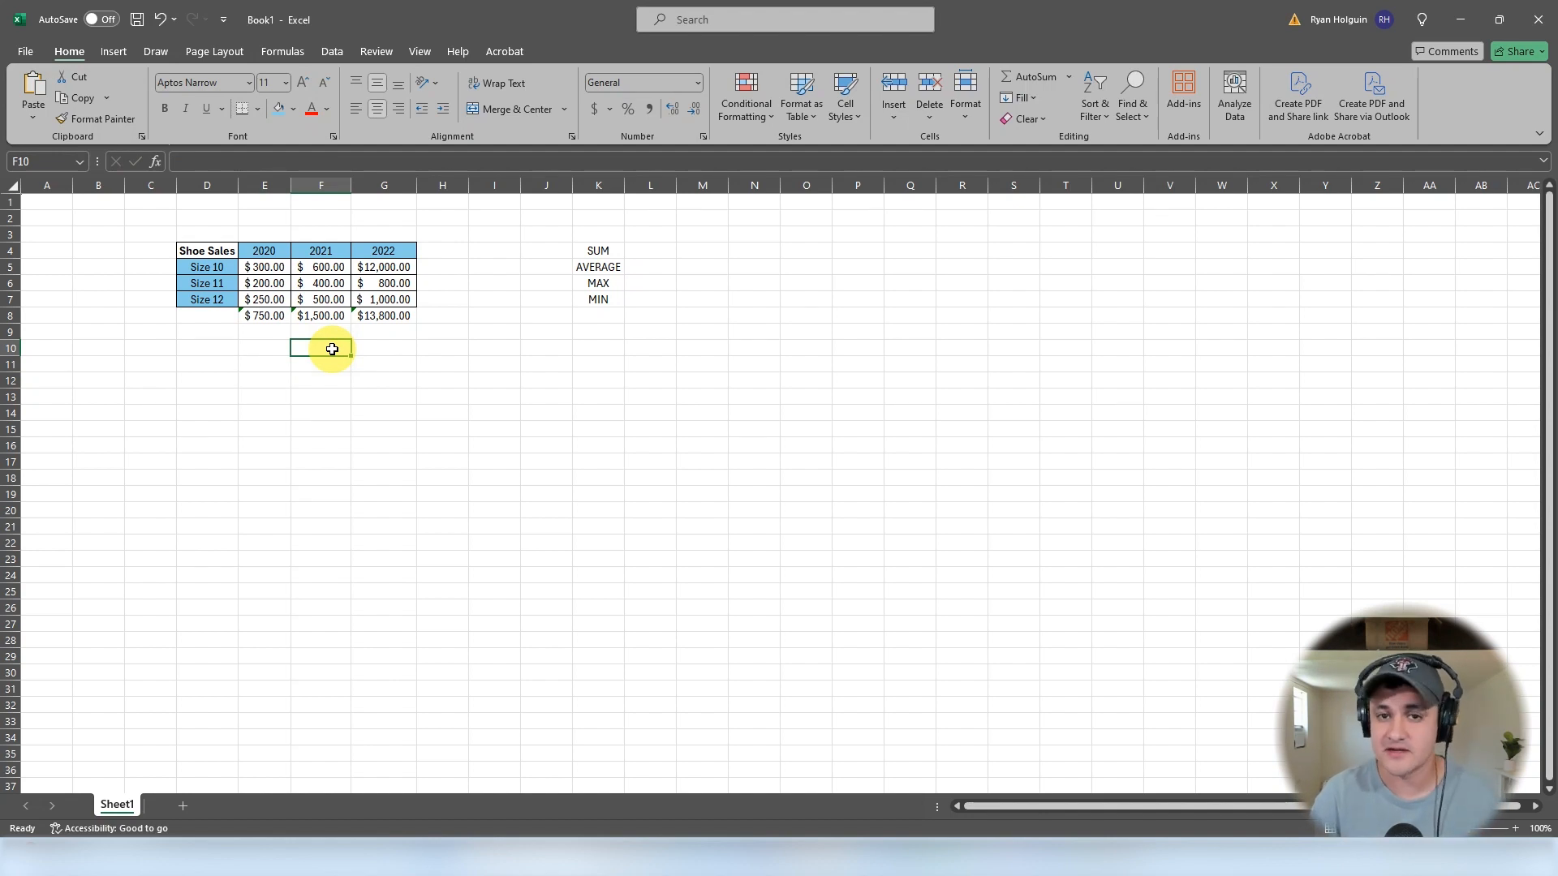
double_click(279, 316)
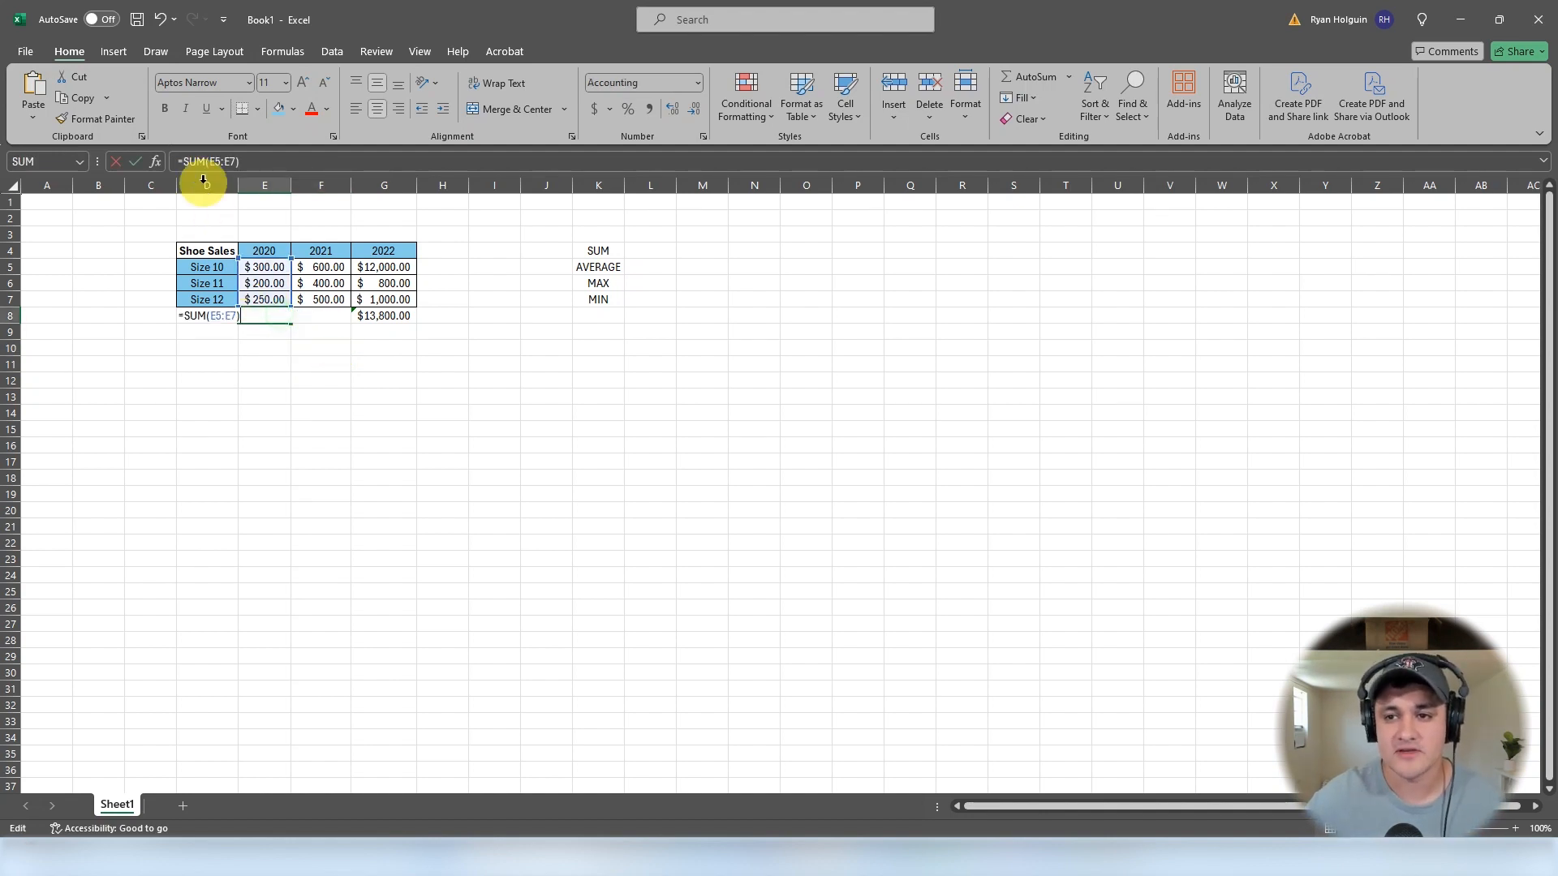
left_click(320, 359)
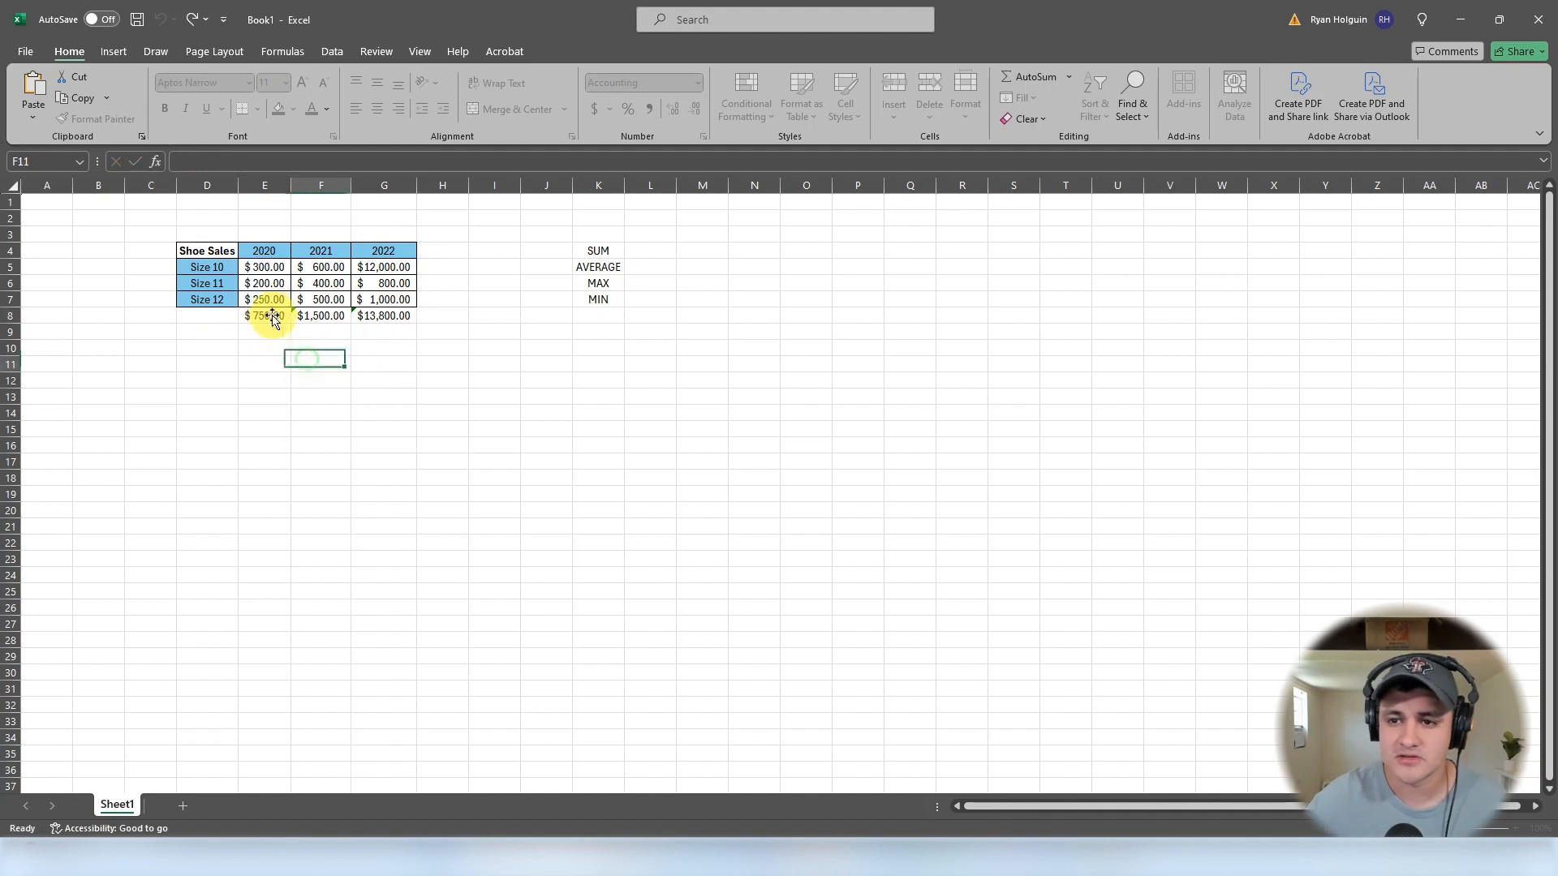
- Change E8's formula to absolute references, =SUM($E$5:$E$7)
double_click(265, 316)
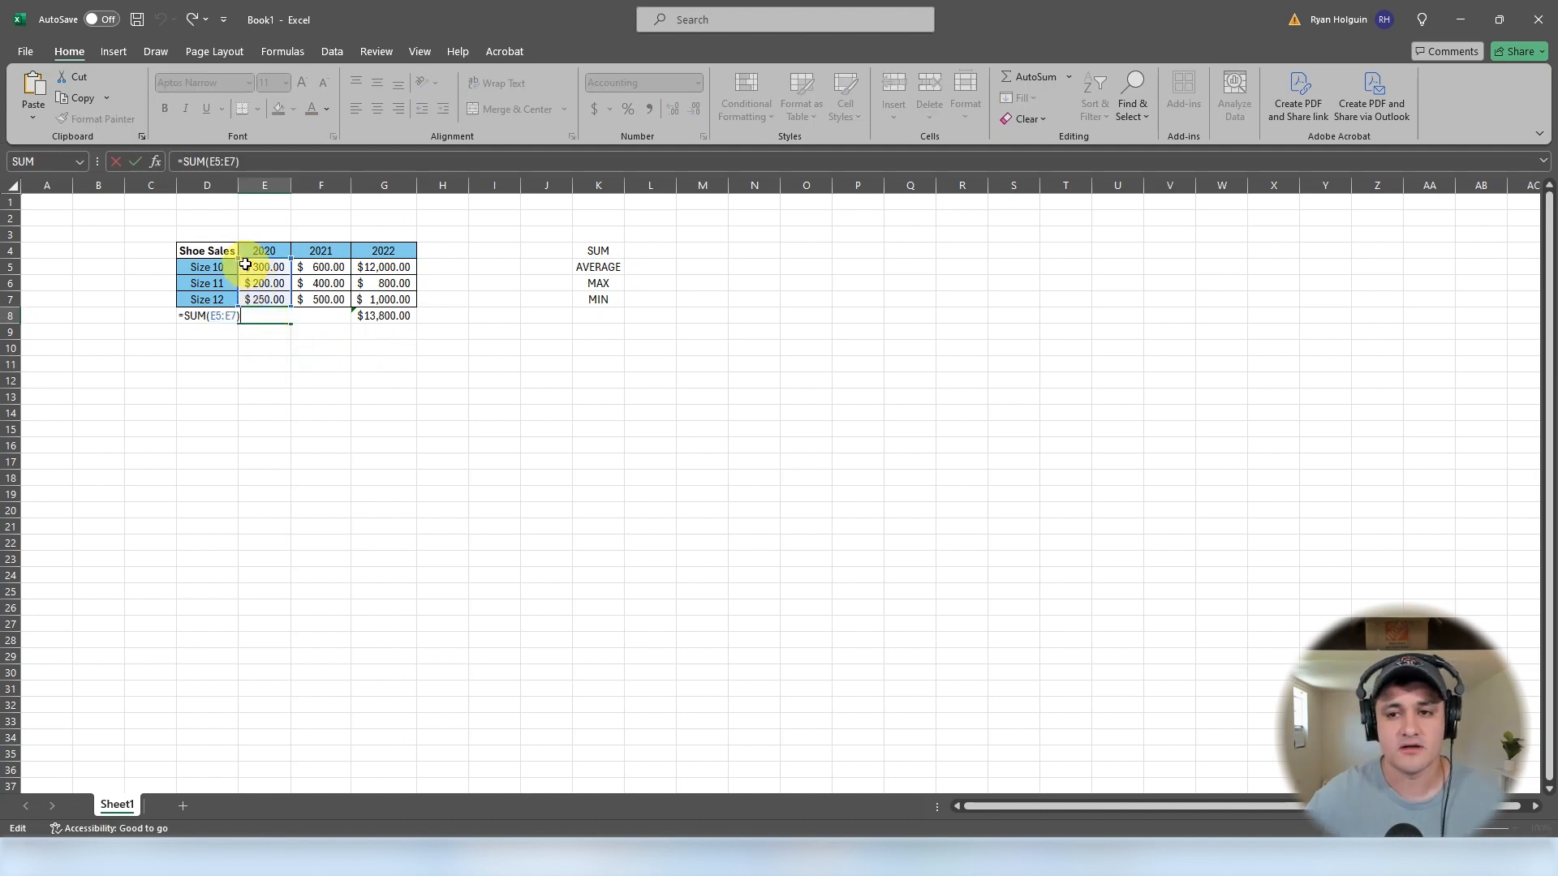
left_click(212, 162)
type("$")
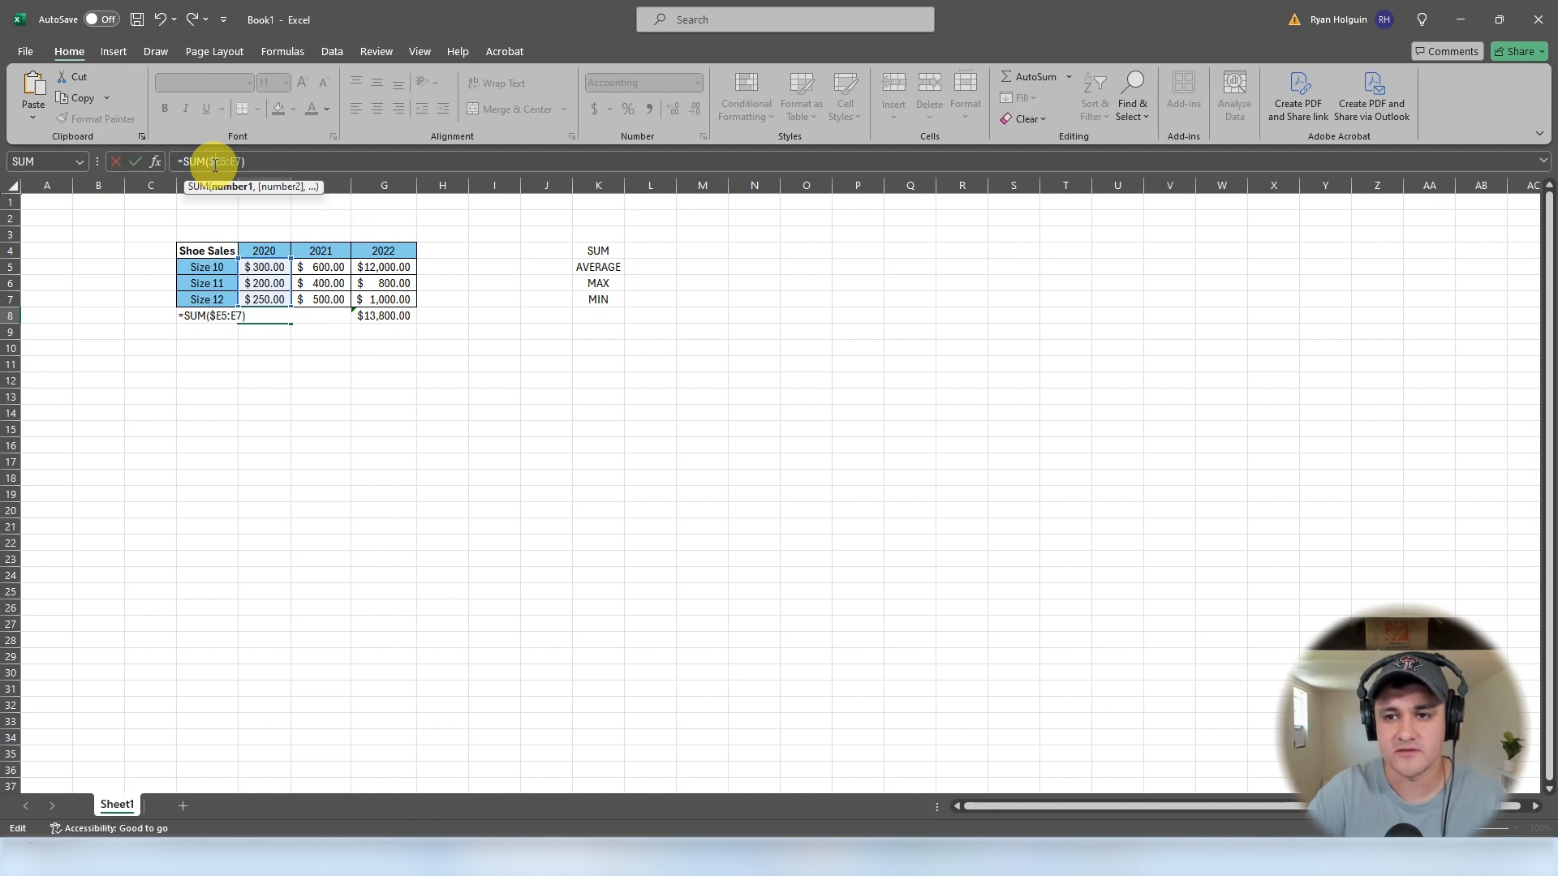
left_click(216, 163)
type("$")
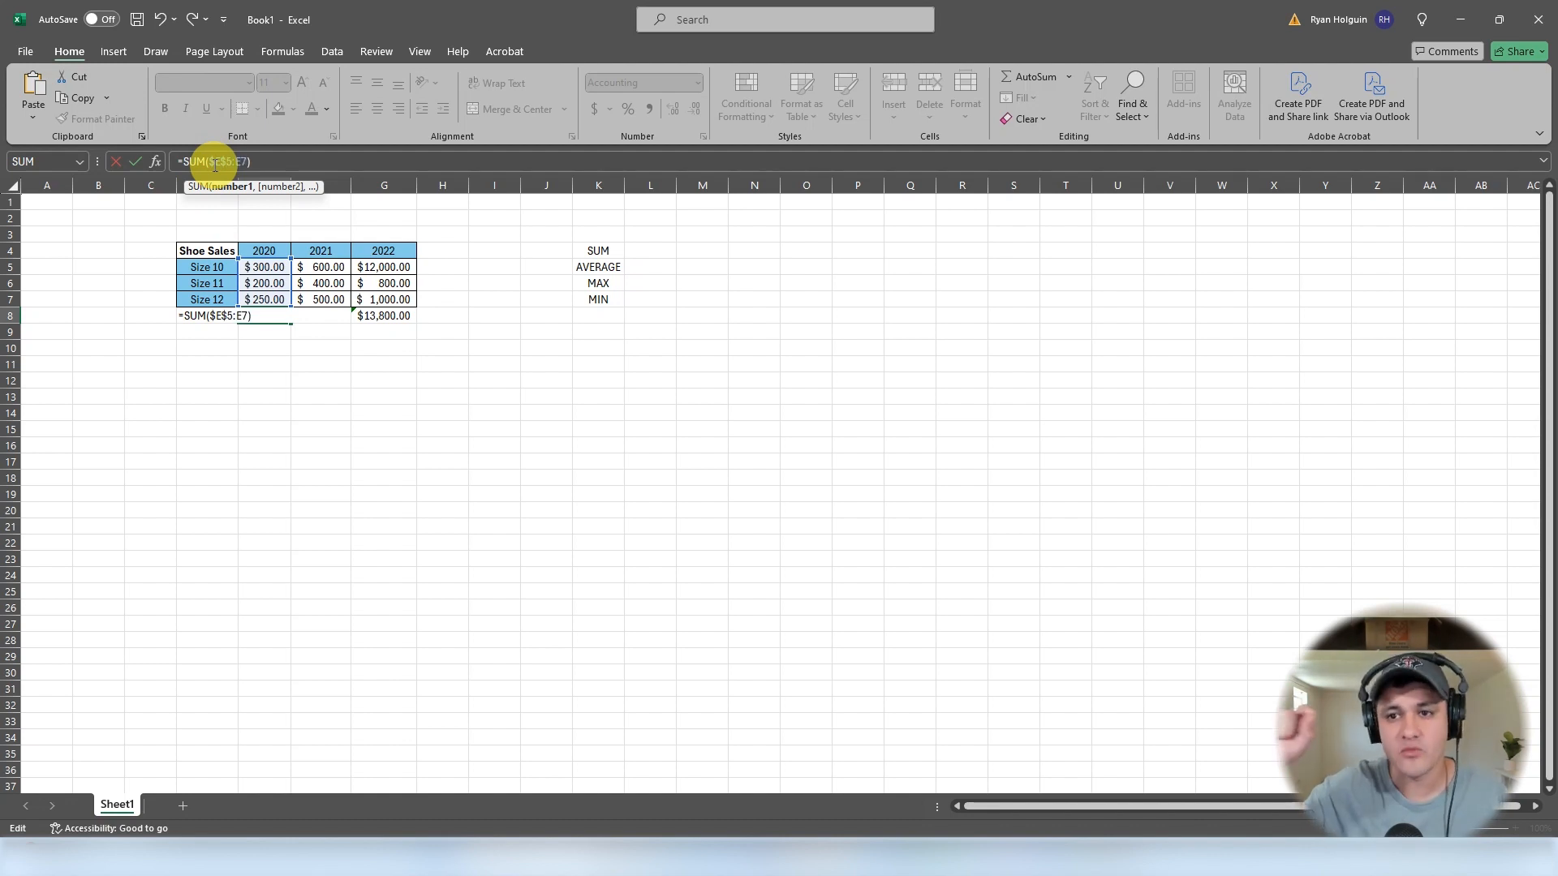
key("Right")
key("Right")
type("$")
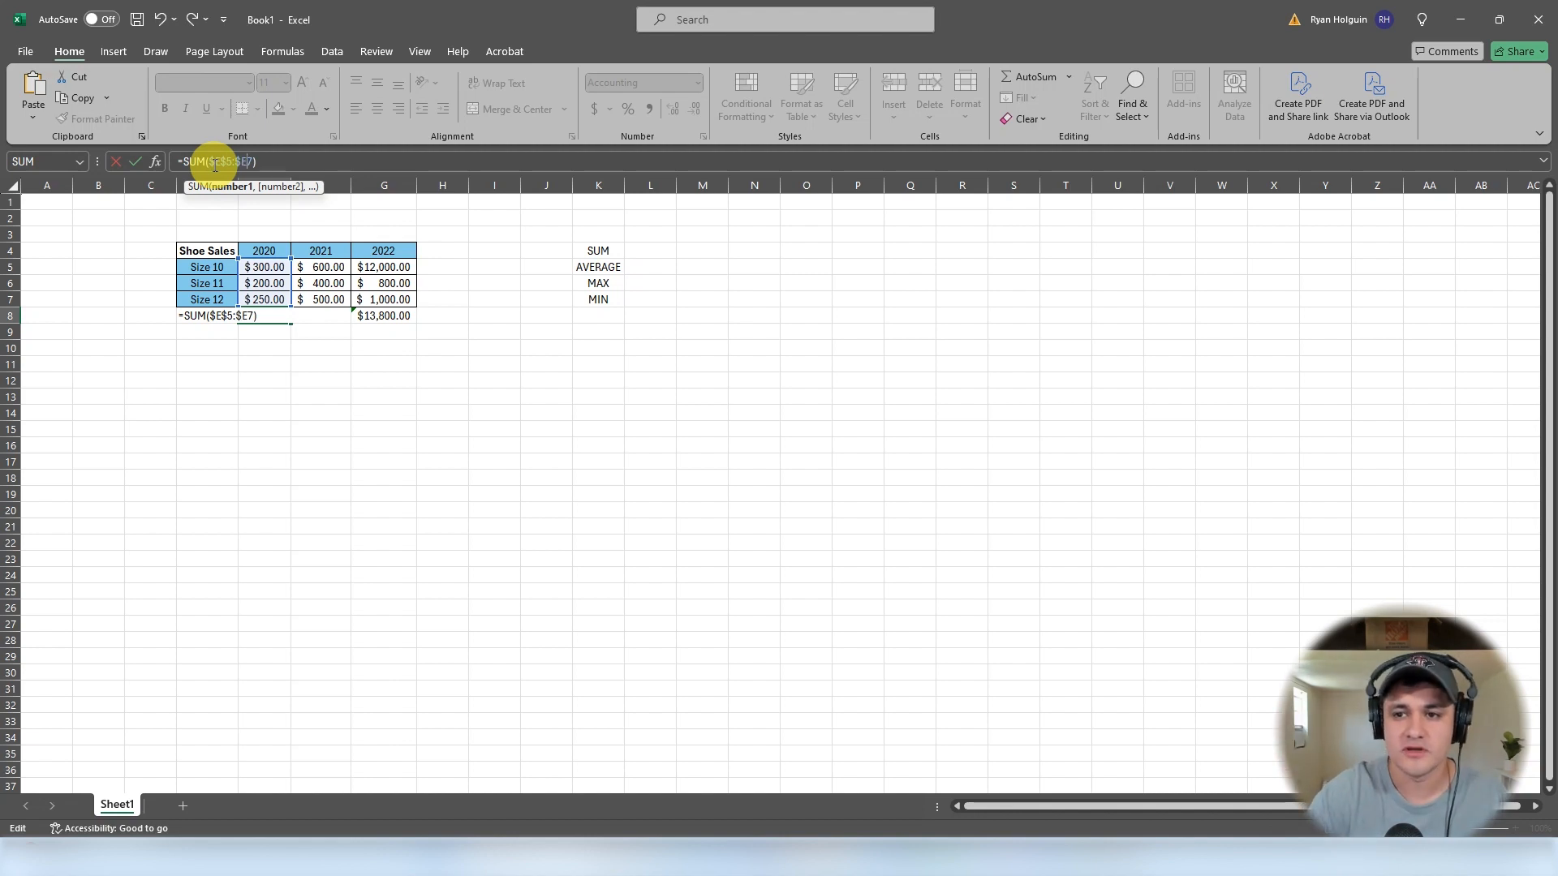
key("Right")
type("$")
key("BackSpace")
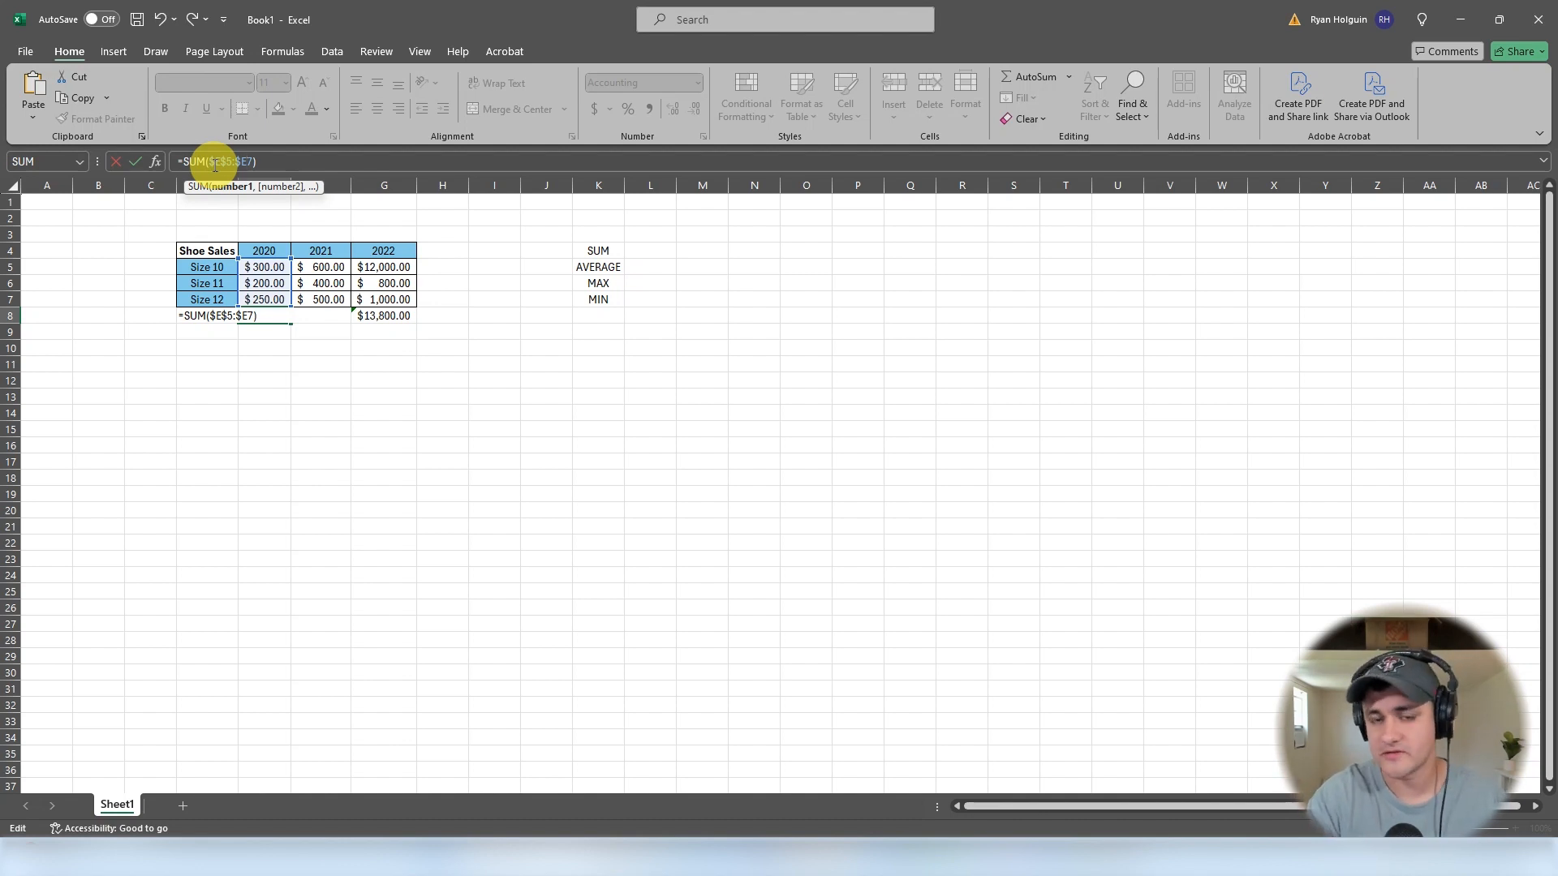
type("$")
key("Return")
- Inspect the formulas in E8, F8 and G8 to compare relative and absolute references
left_click(269, 319)
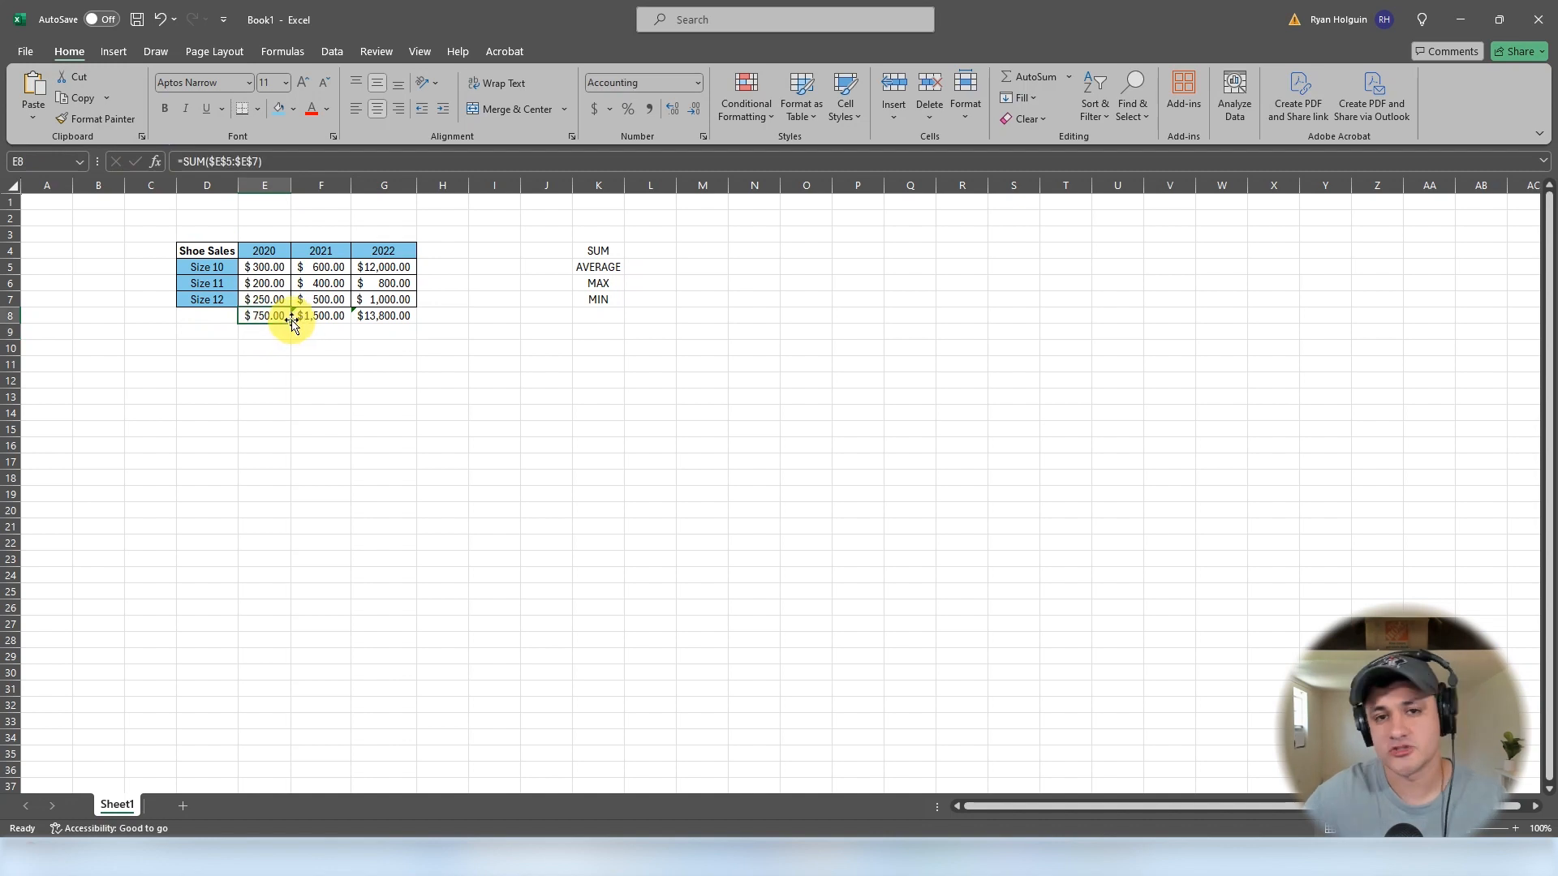
double_click(316, 319)
key("Escape")
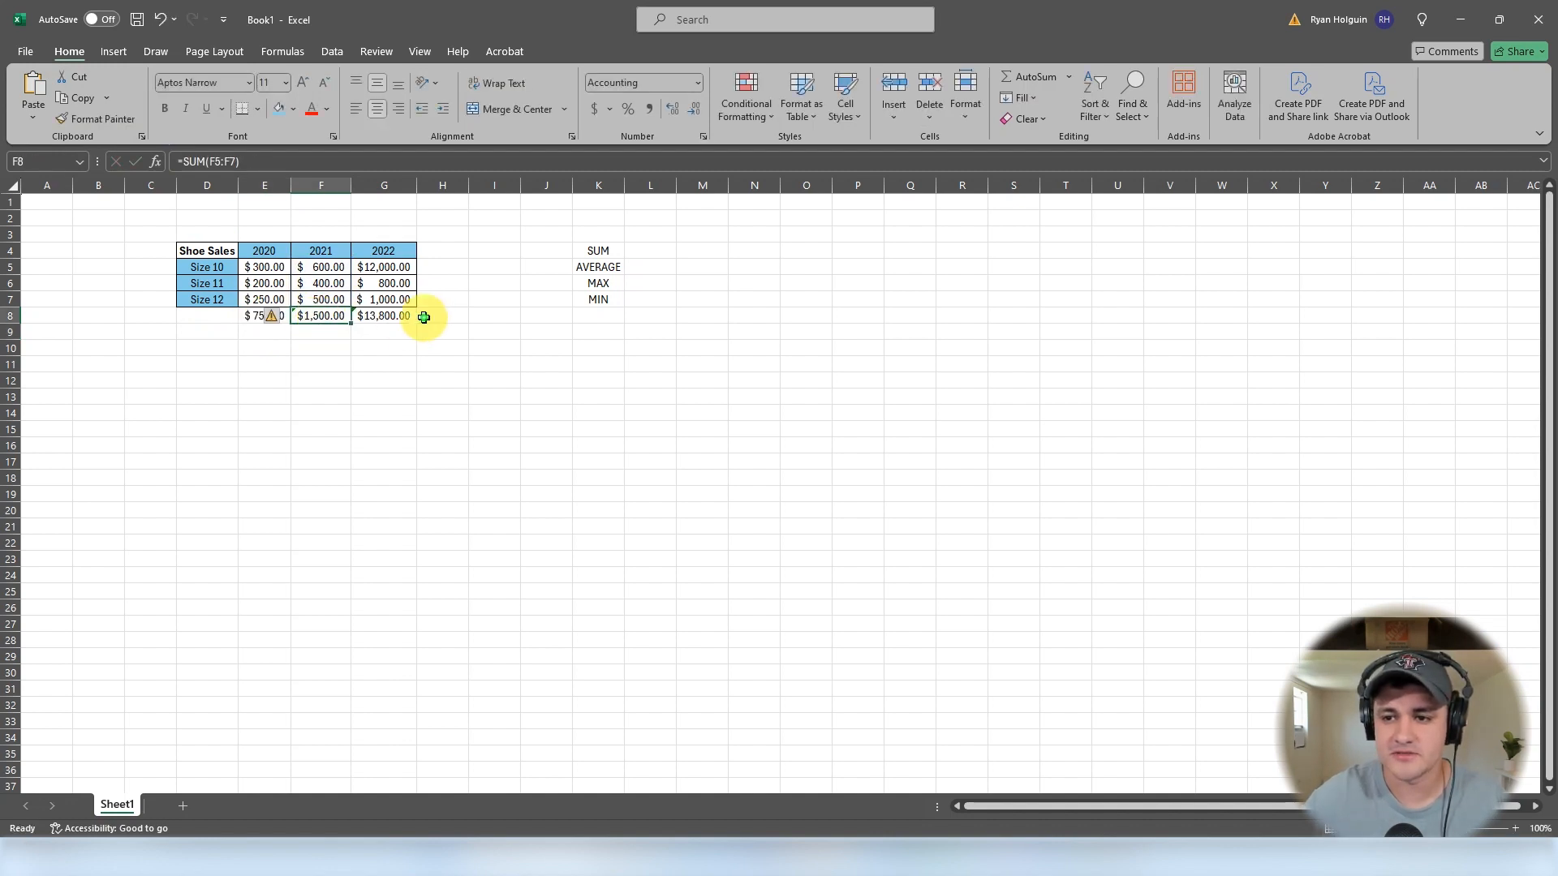
left_click(424, 317)
left_click(321, 315)
double_click(314, 318)
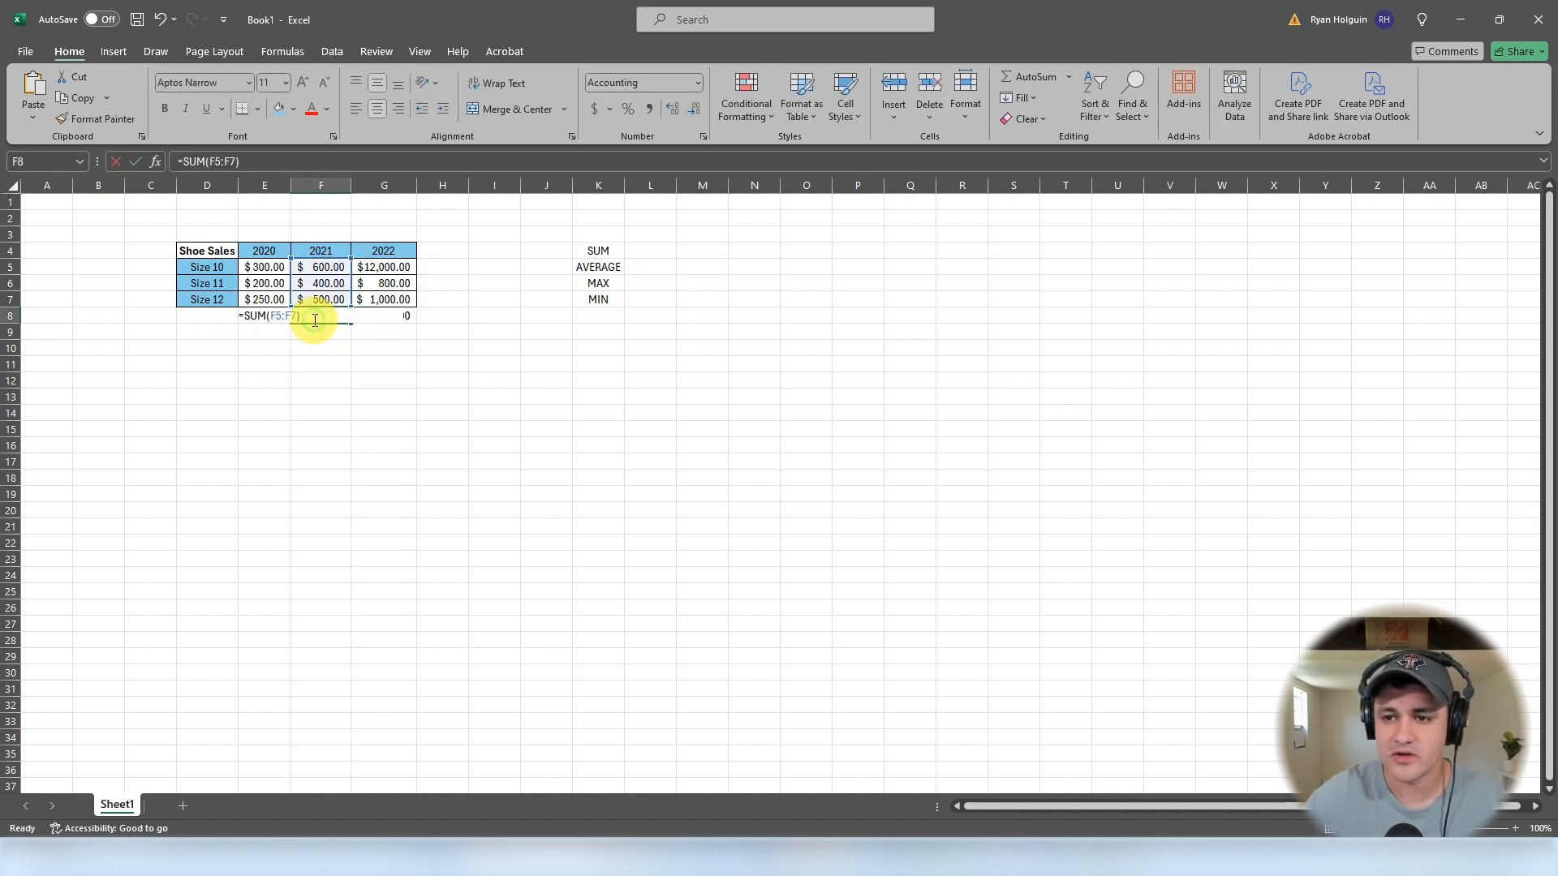
key("Escape")
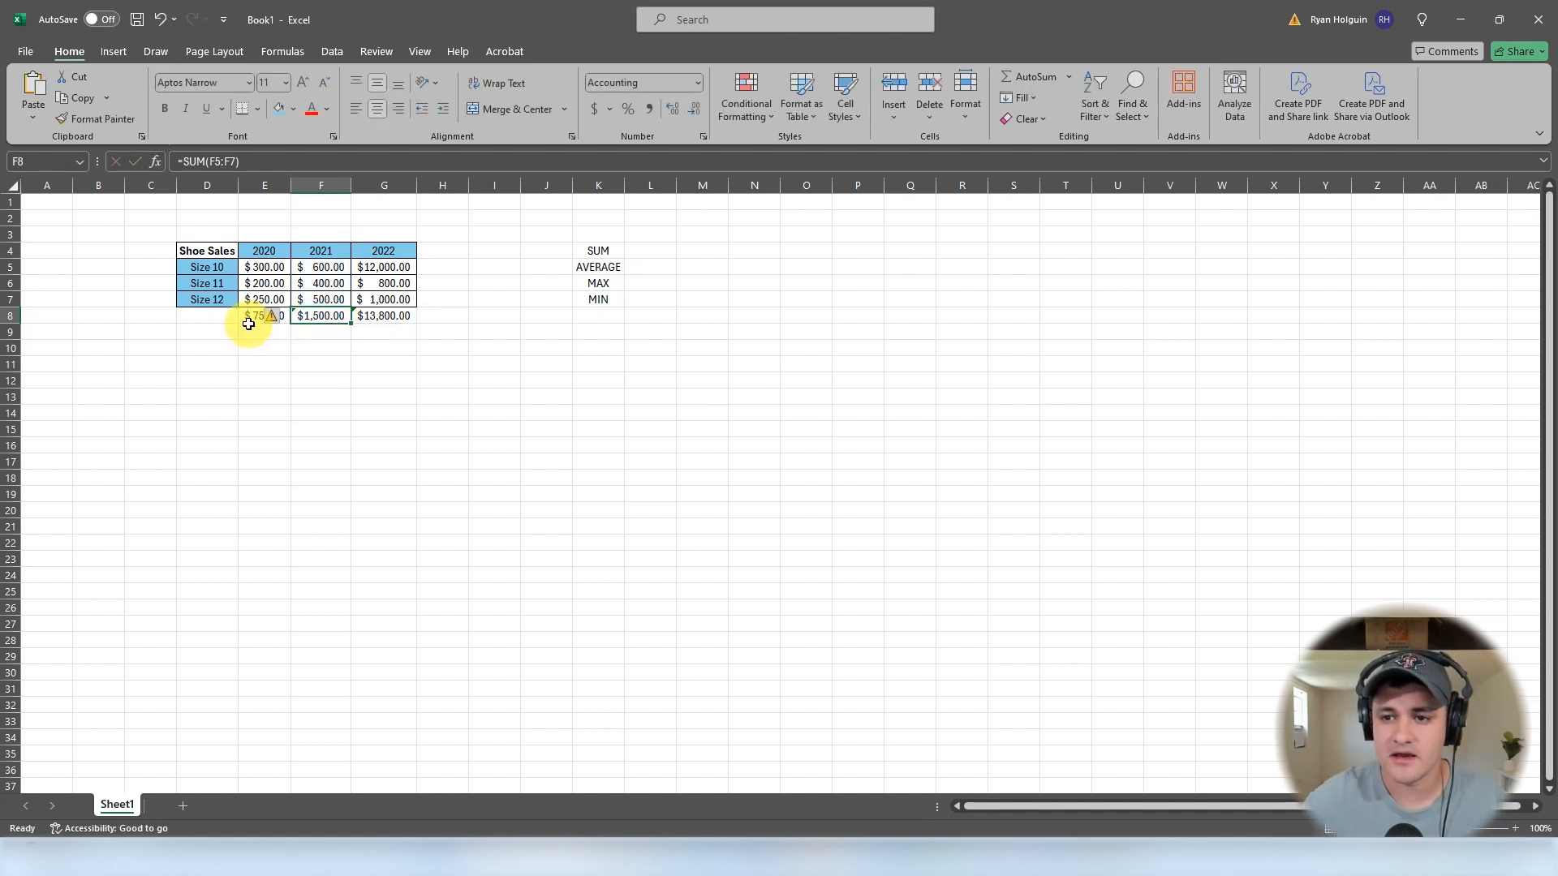
- Fill E8's absolute SUM formula across to G8
left_click(249, 322)
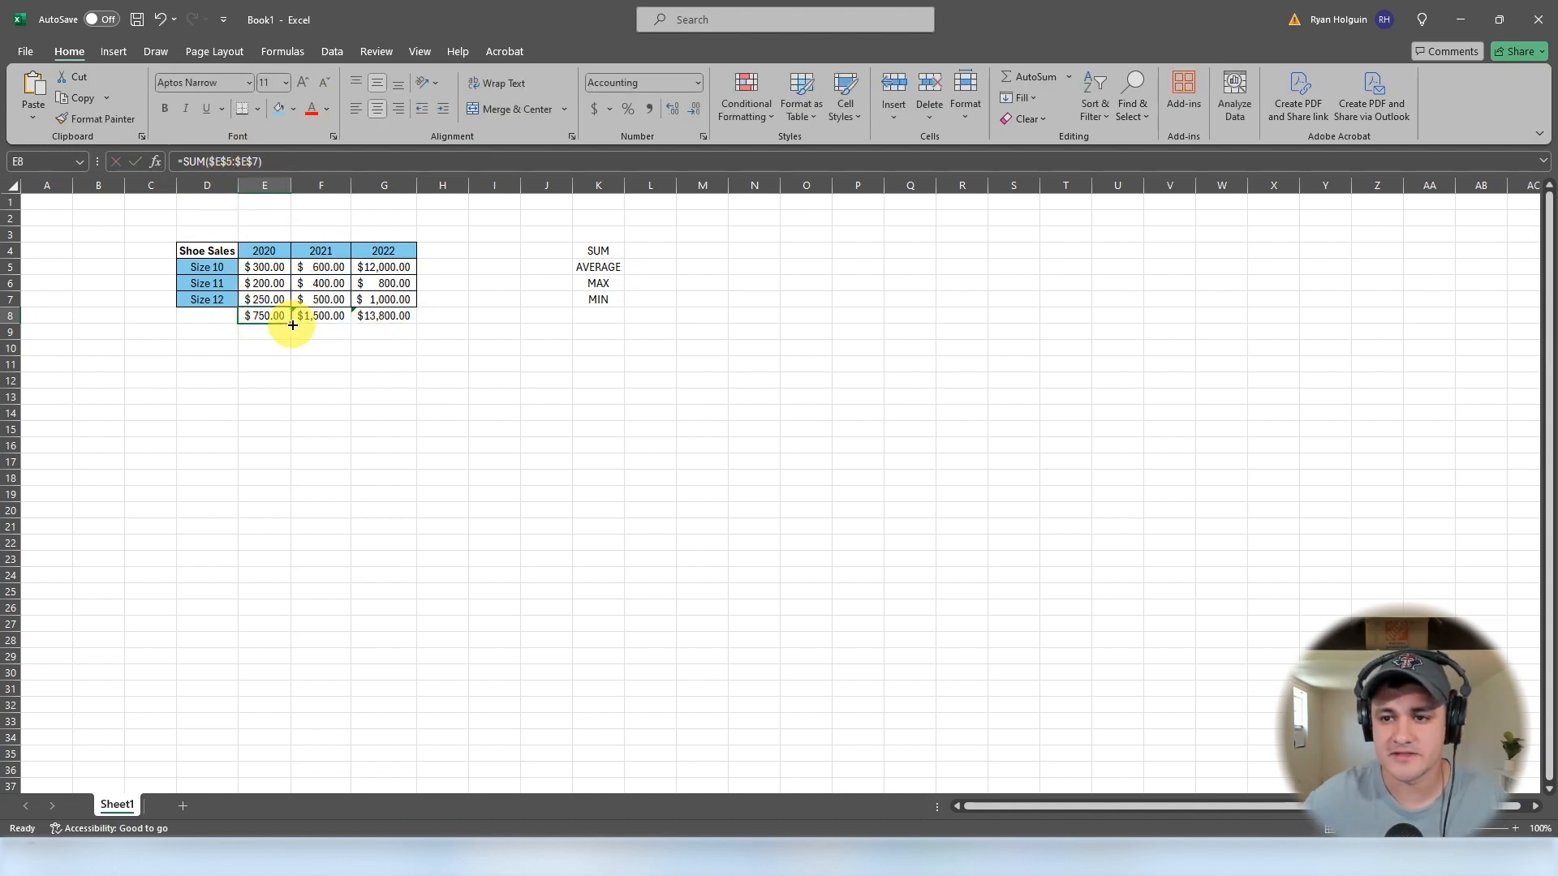
left_click_drag(293, 325, 415, 320)
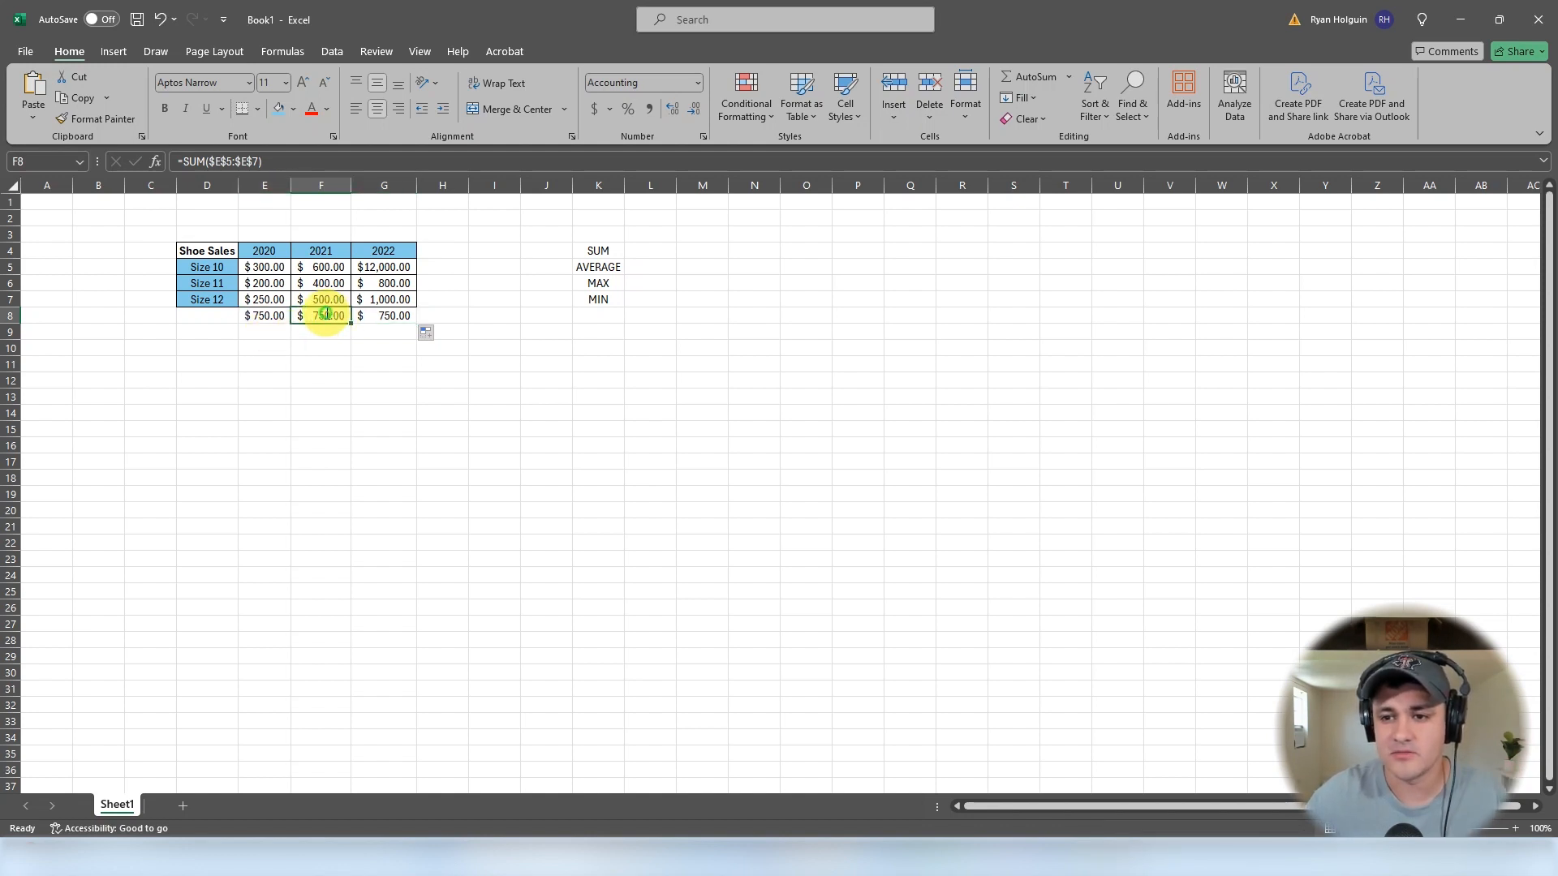
- Edit E8's formula back to relative references, =SUM(E5:E7), cycling the reference types
double_click(323, 317)
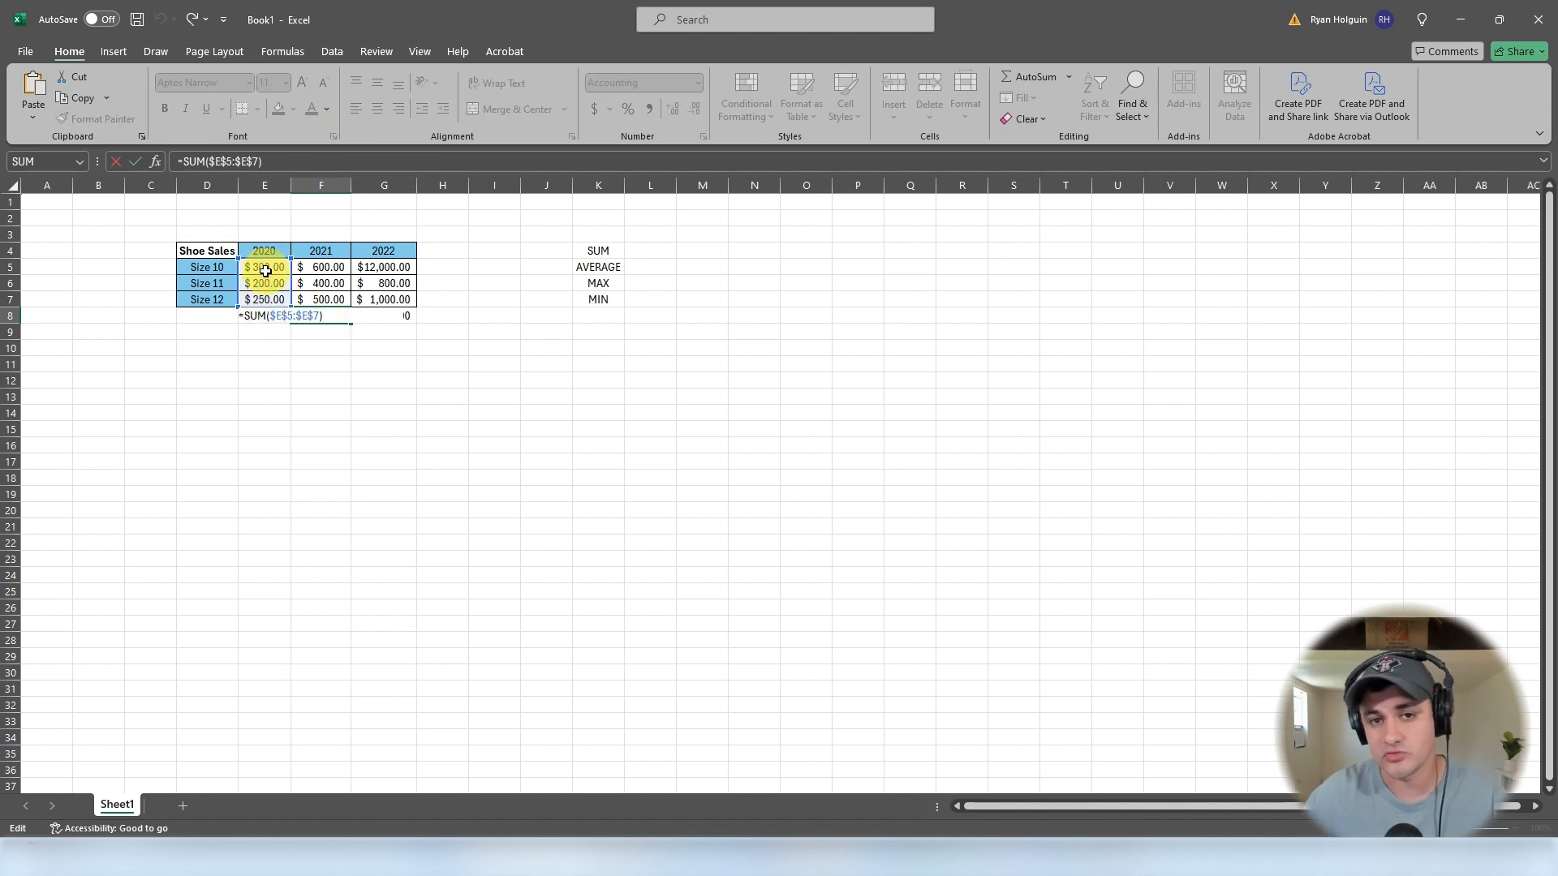
left_click(261, 314)
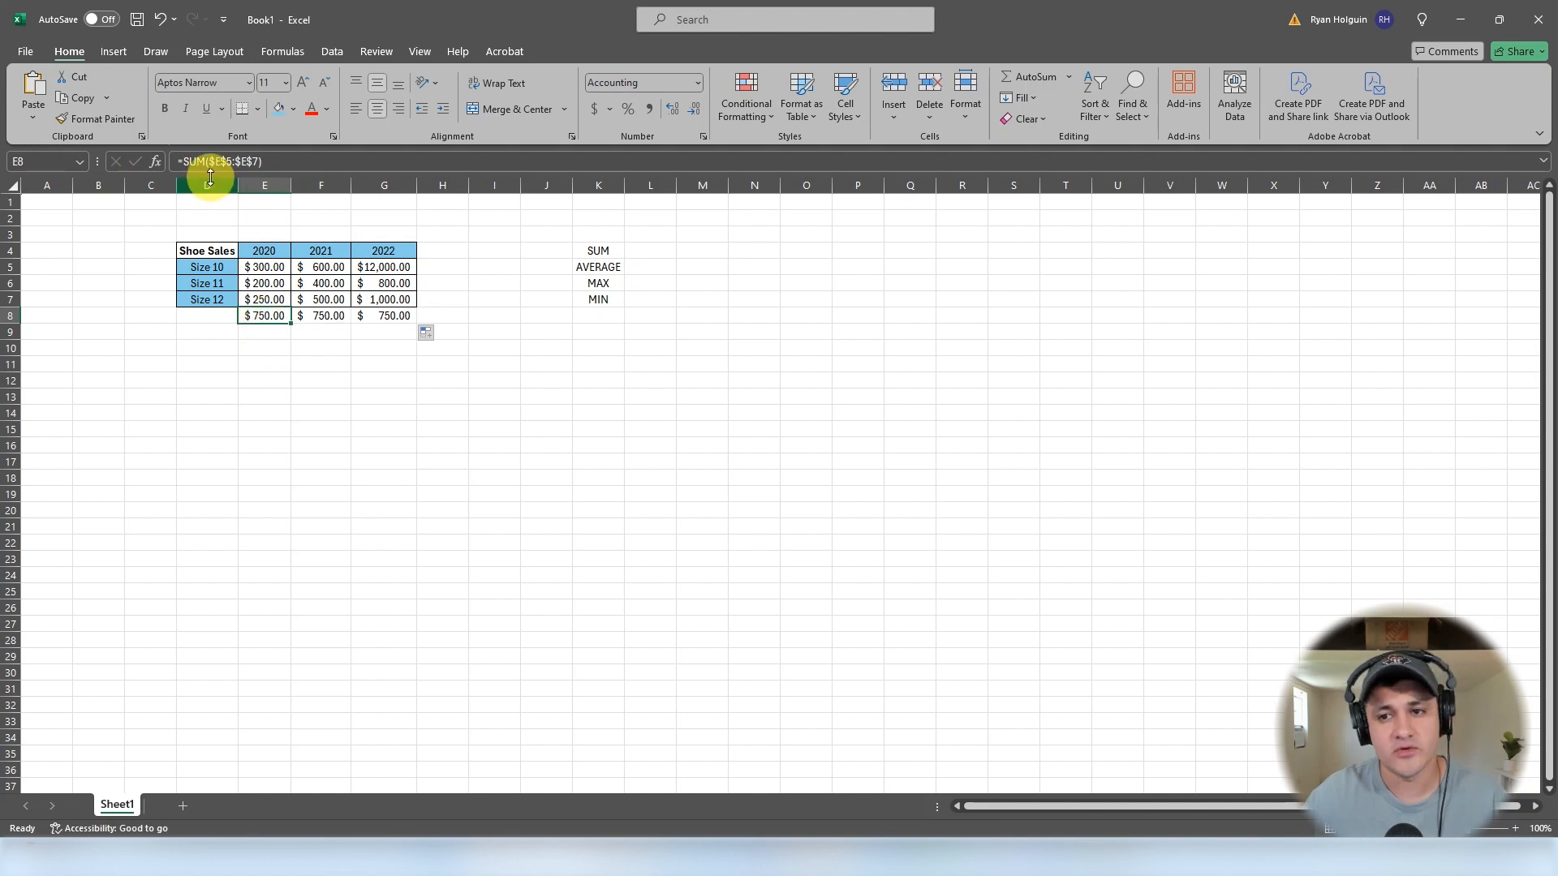
left_click(229, 163)
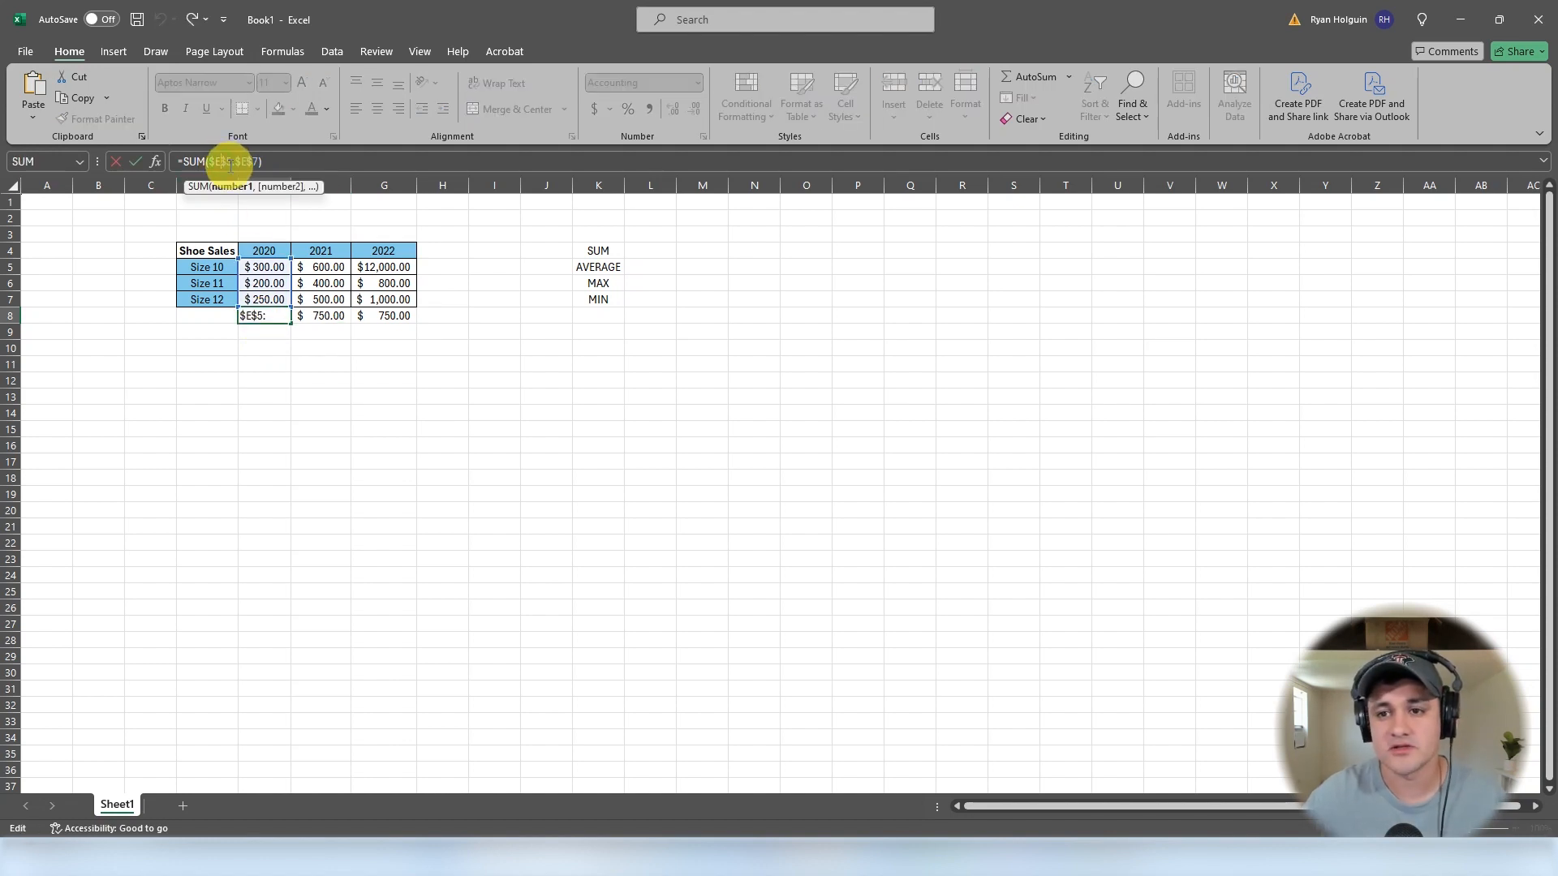
key("BackSpace")
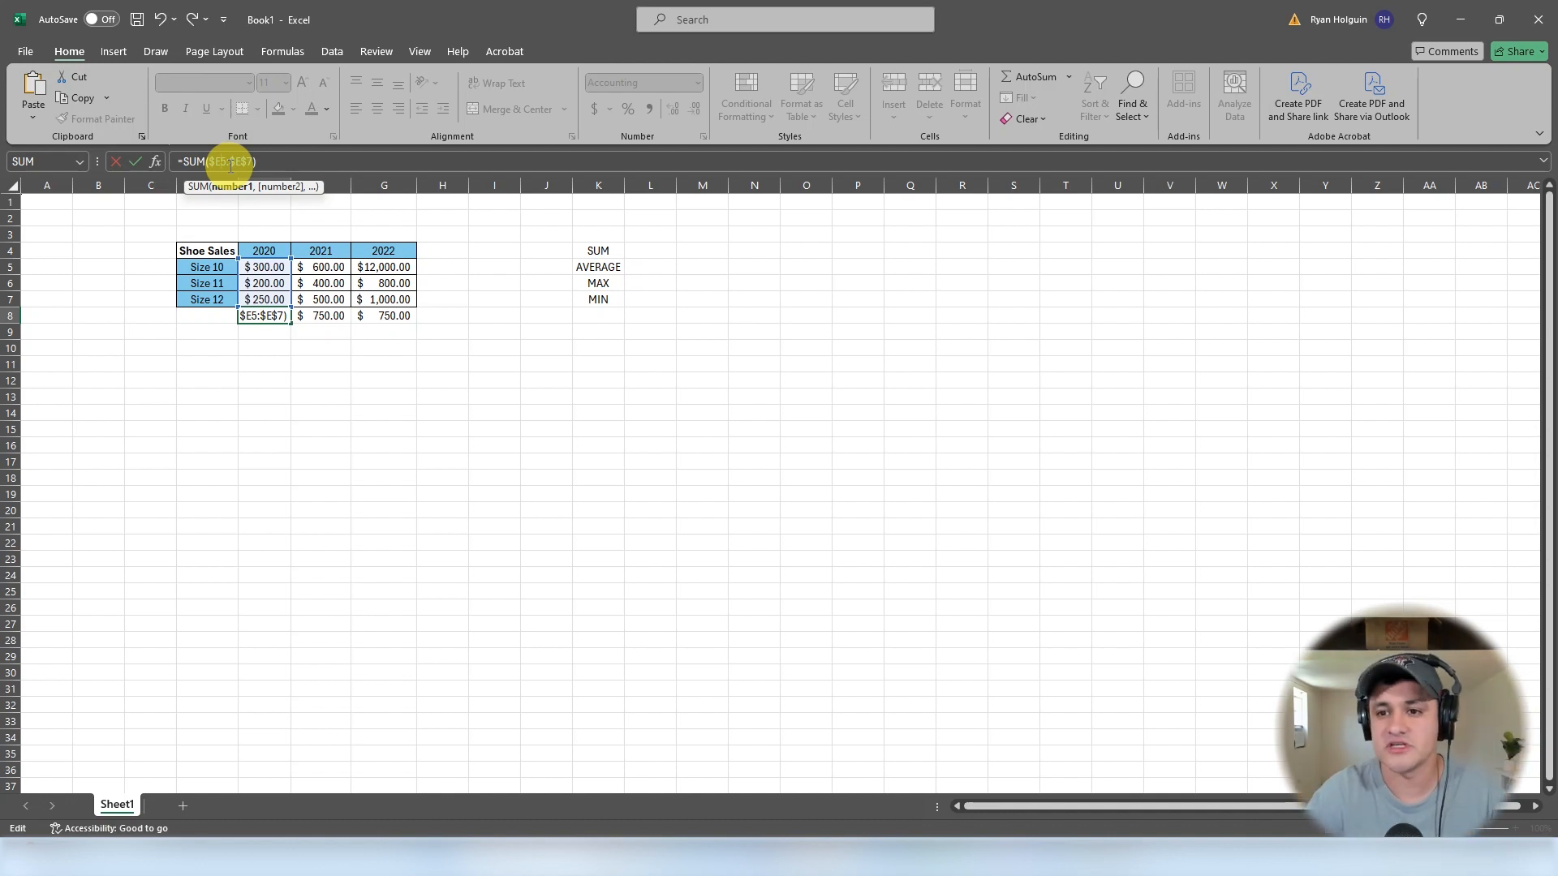
key("F4")
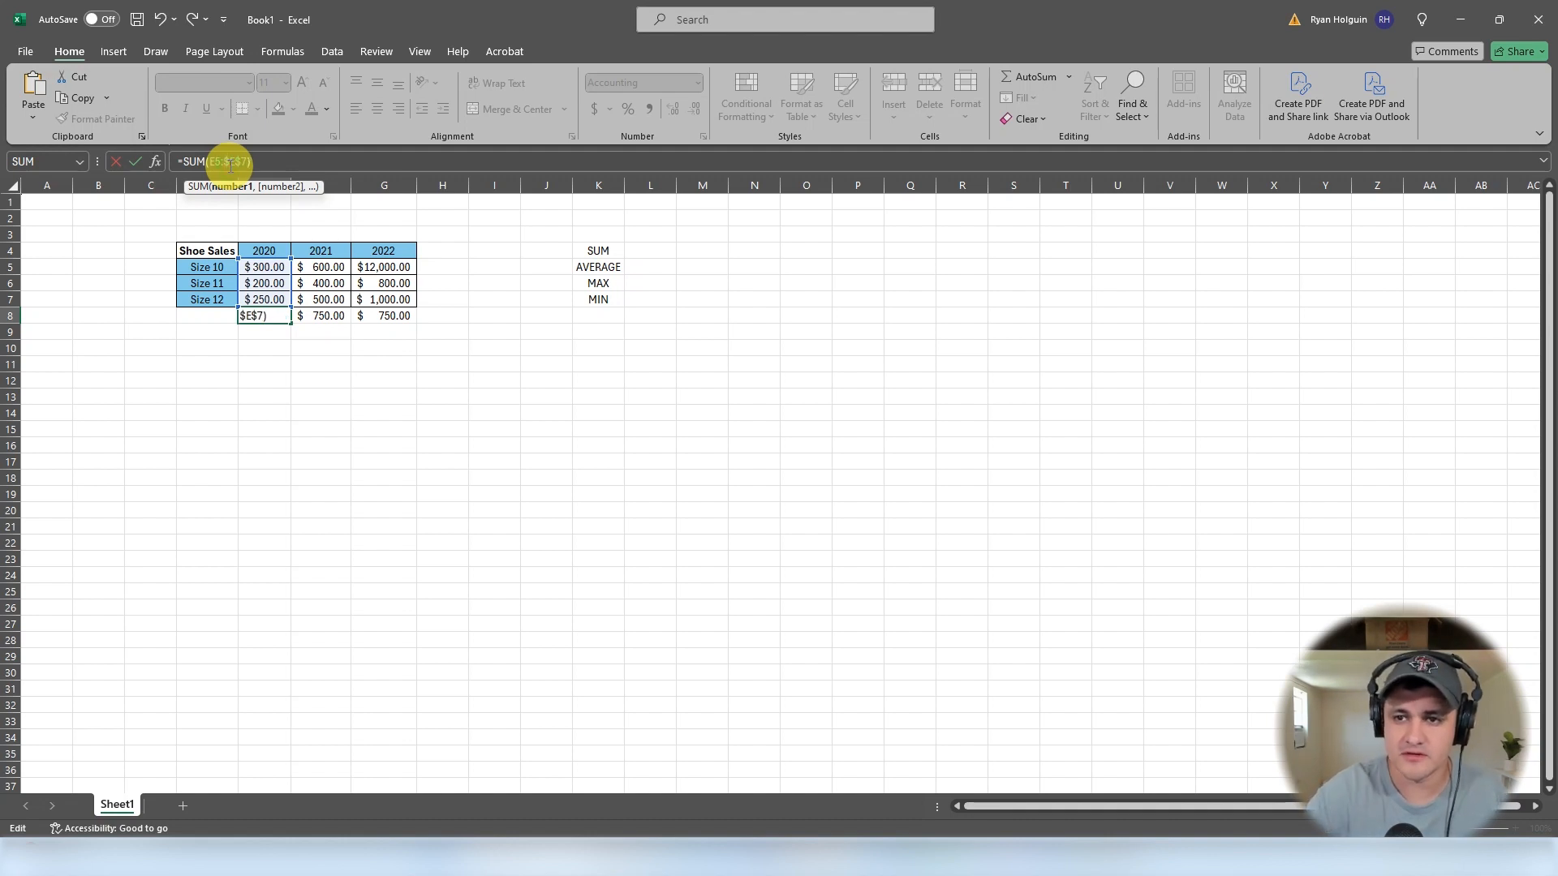
key("F4")
key("F4")
key("F4")
key("Return")
- Fill E8's relative SUM formula across to G8
left_click(274, 313)
left_click_drag(291, 325, 411, 316)
left_click(387, 445)
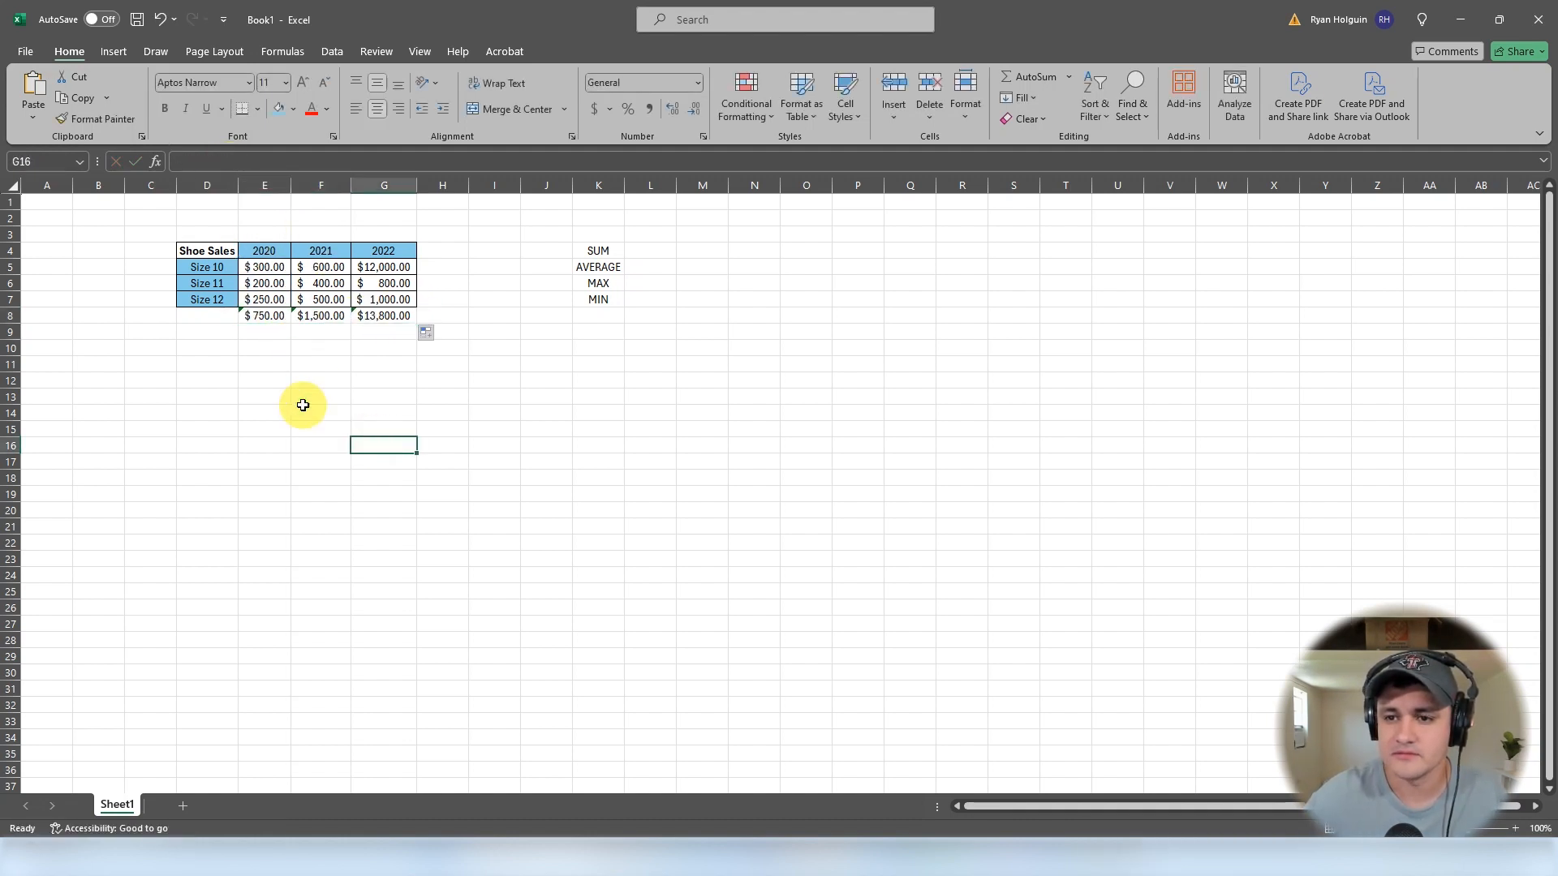
- Inspect the formulas in E8, F8 and G8 to compare their ranges
double_click(280, 317)
key("Escape")
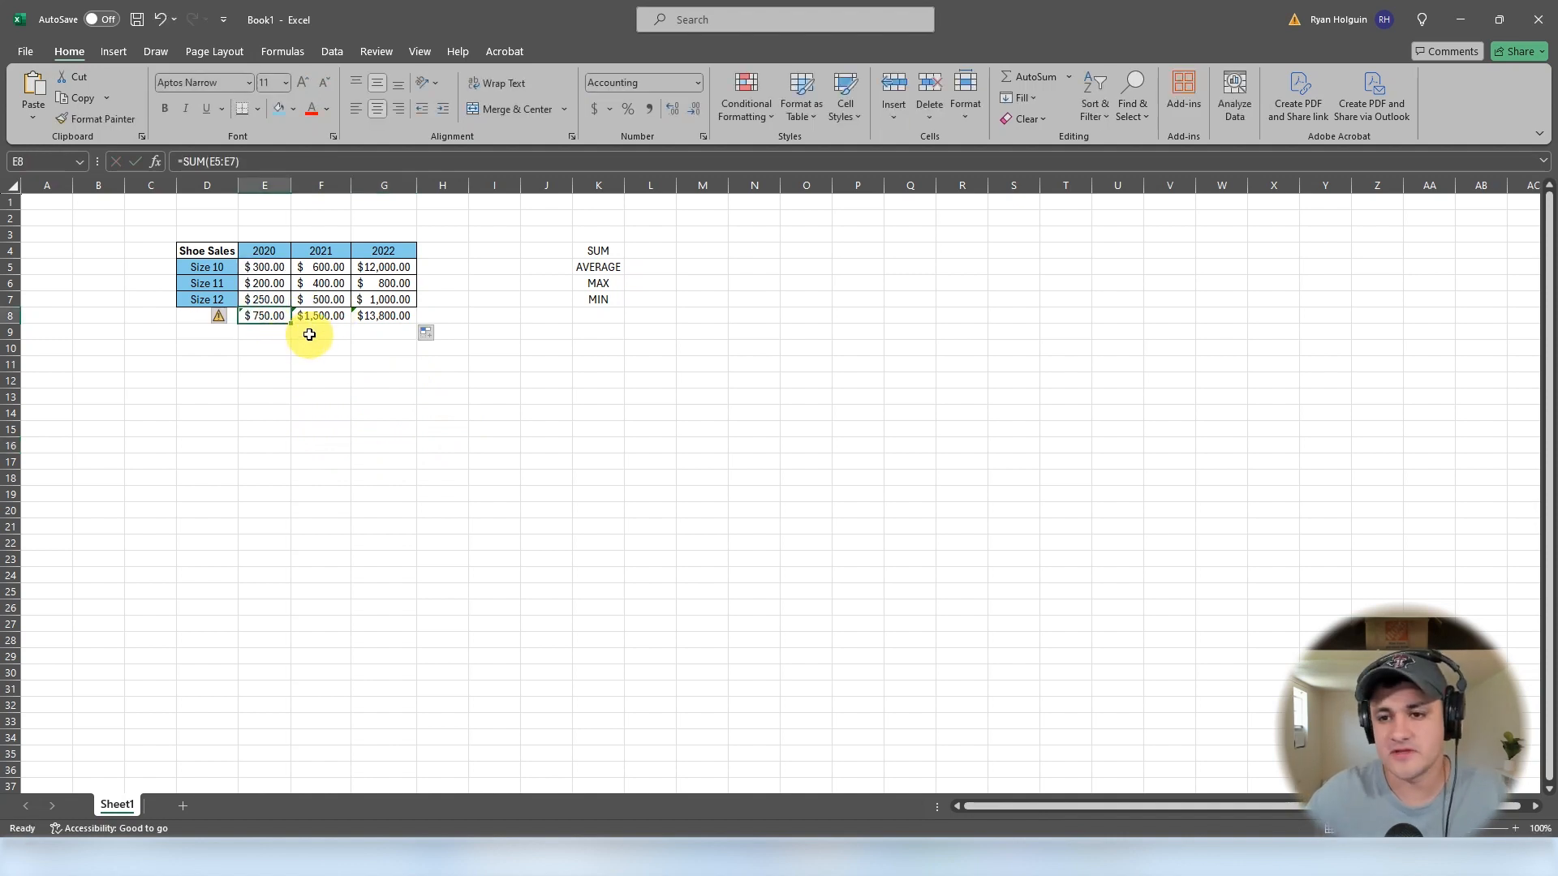
left_click(328, 316)
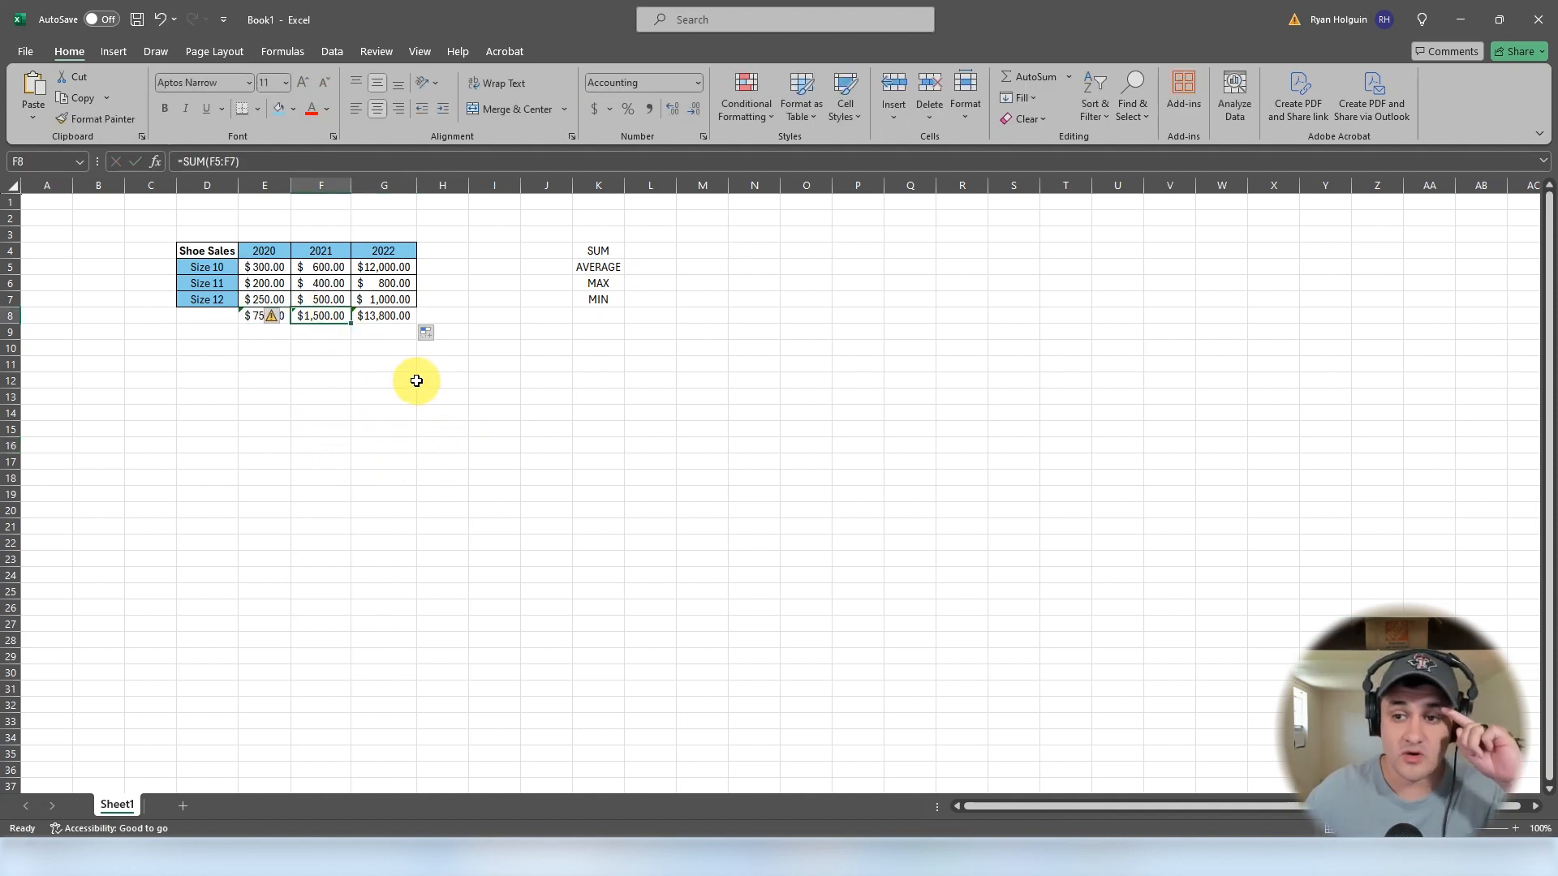
left_click(388, 314)
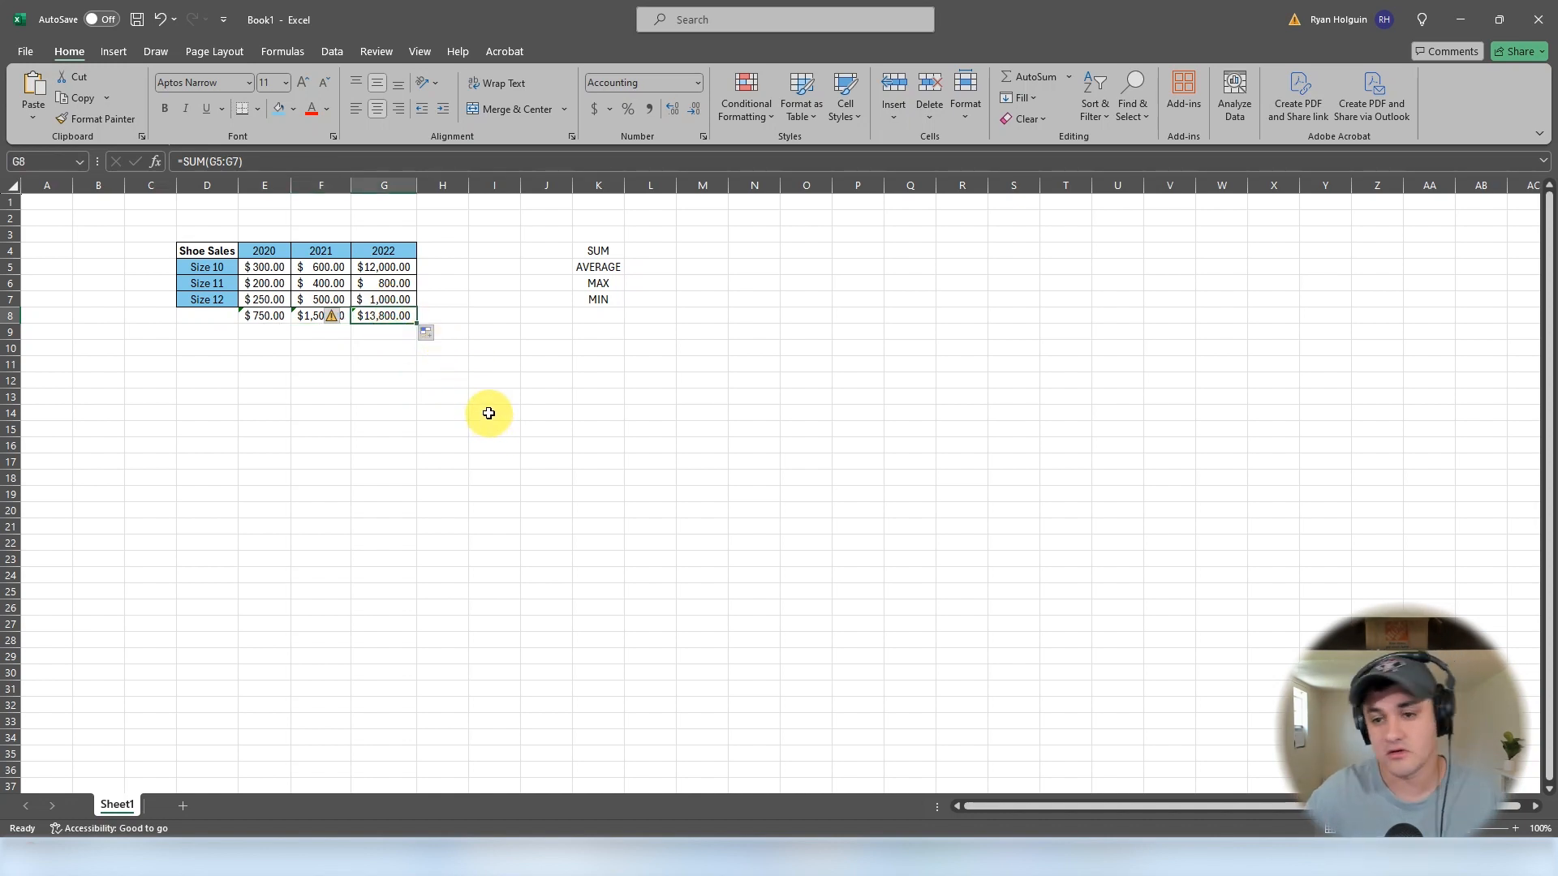
- Enter an AVERAGE formula in H5 averaging E5:G5
left_click(443, 425)
left_click(460, 264)
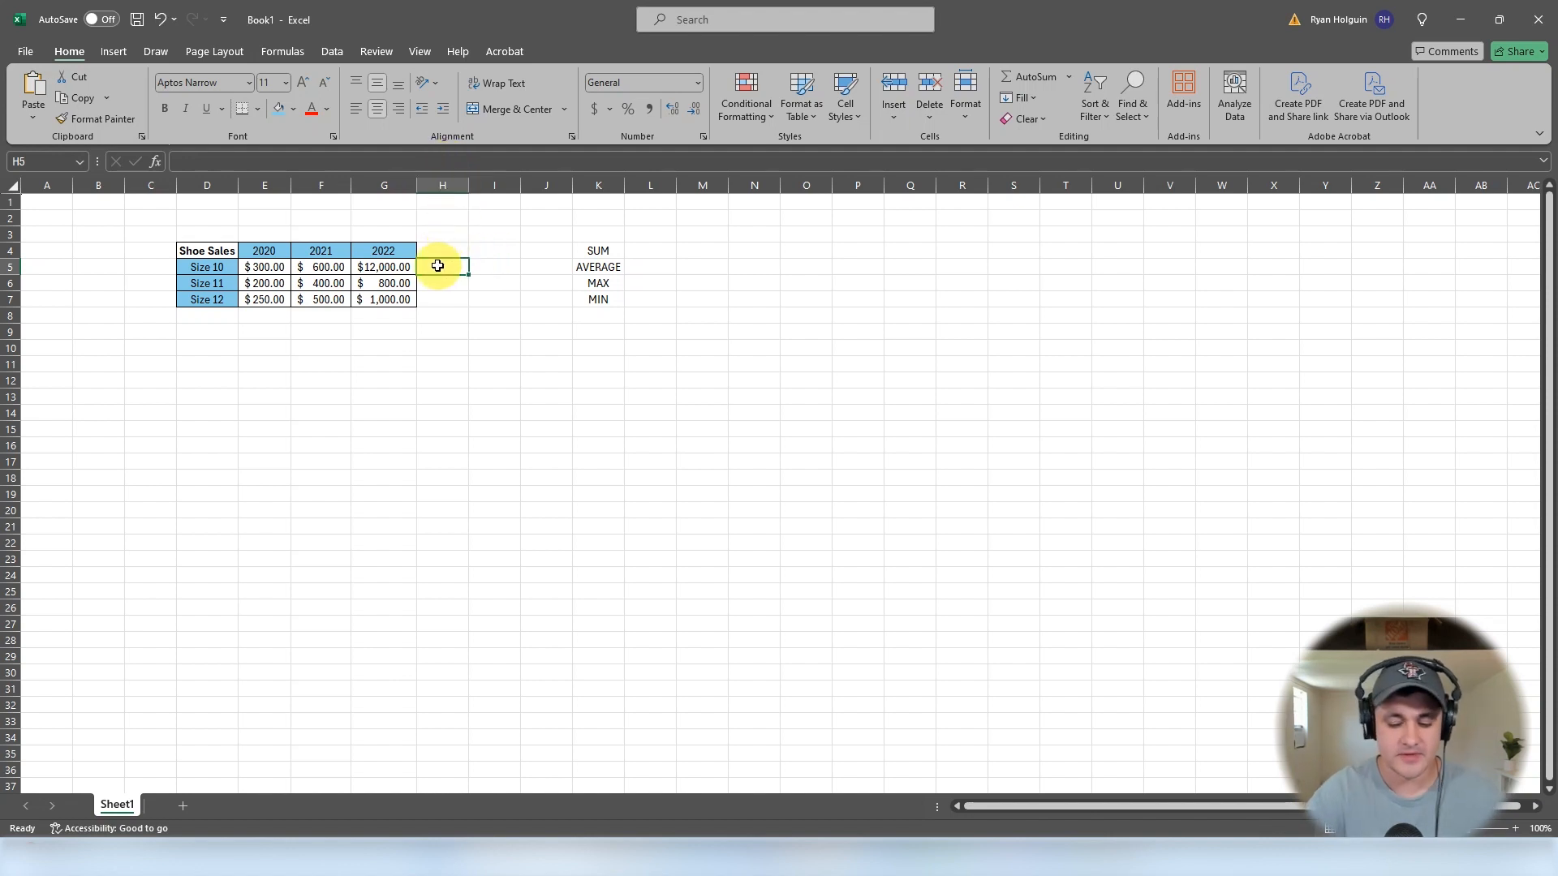
type("=ave")
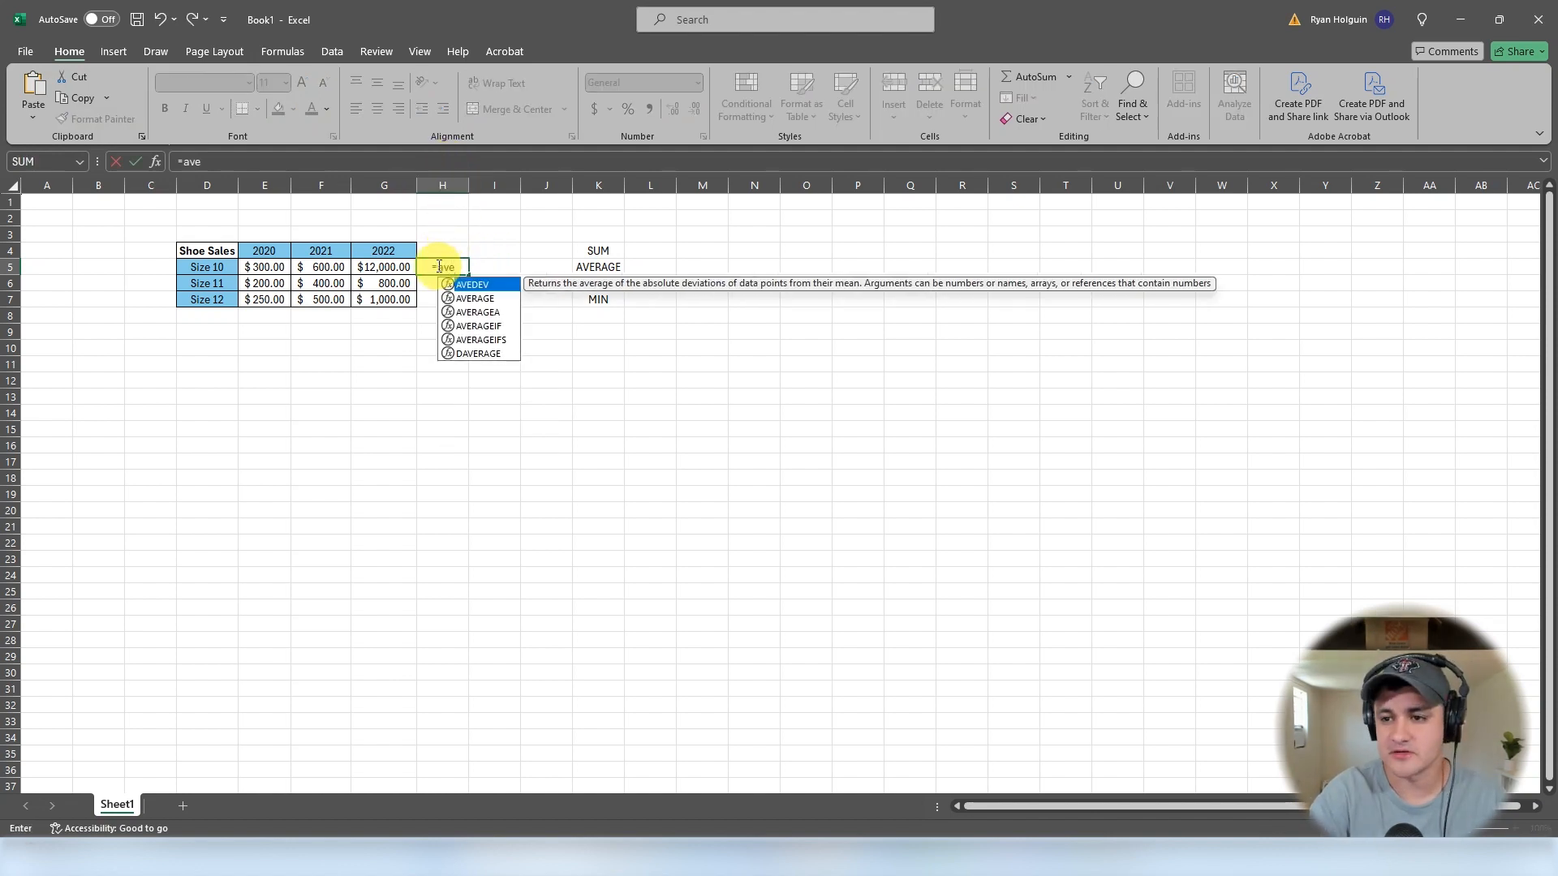
left_click(479, 300)
double_click(478, 300)
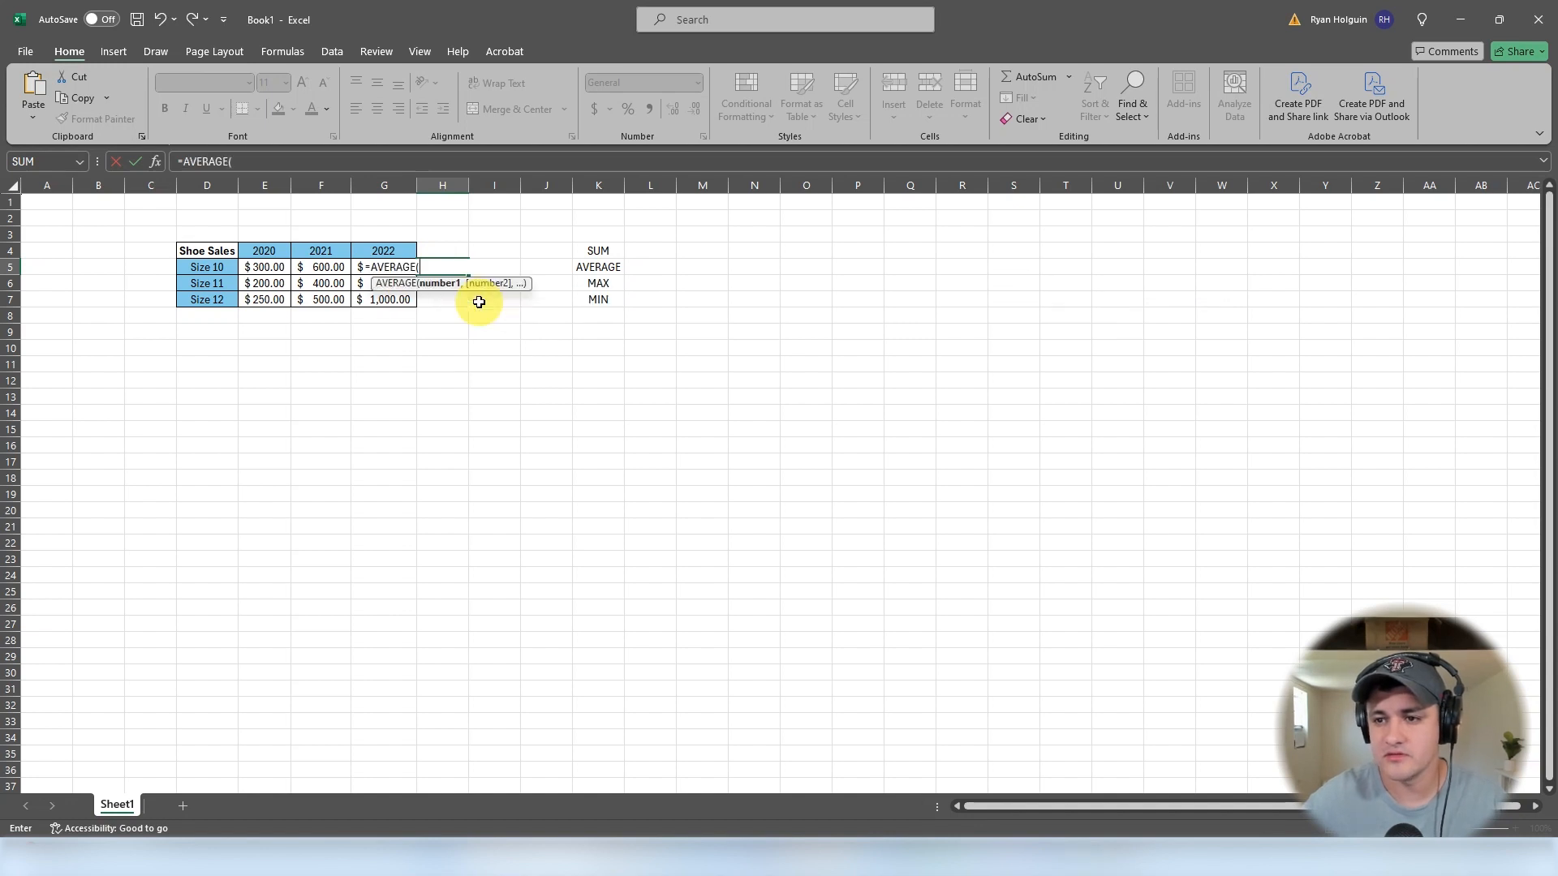
left_click_drag(260, 267, 411, 273)
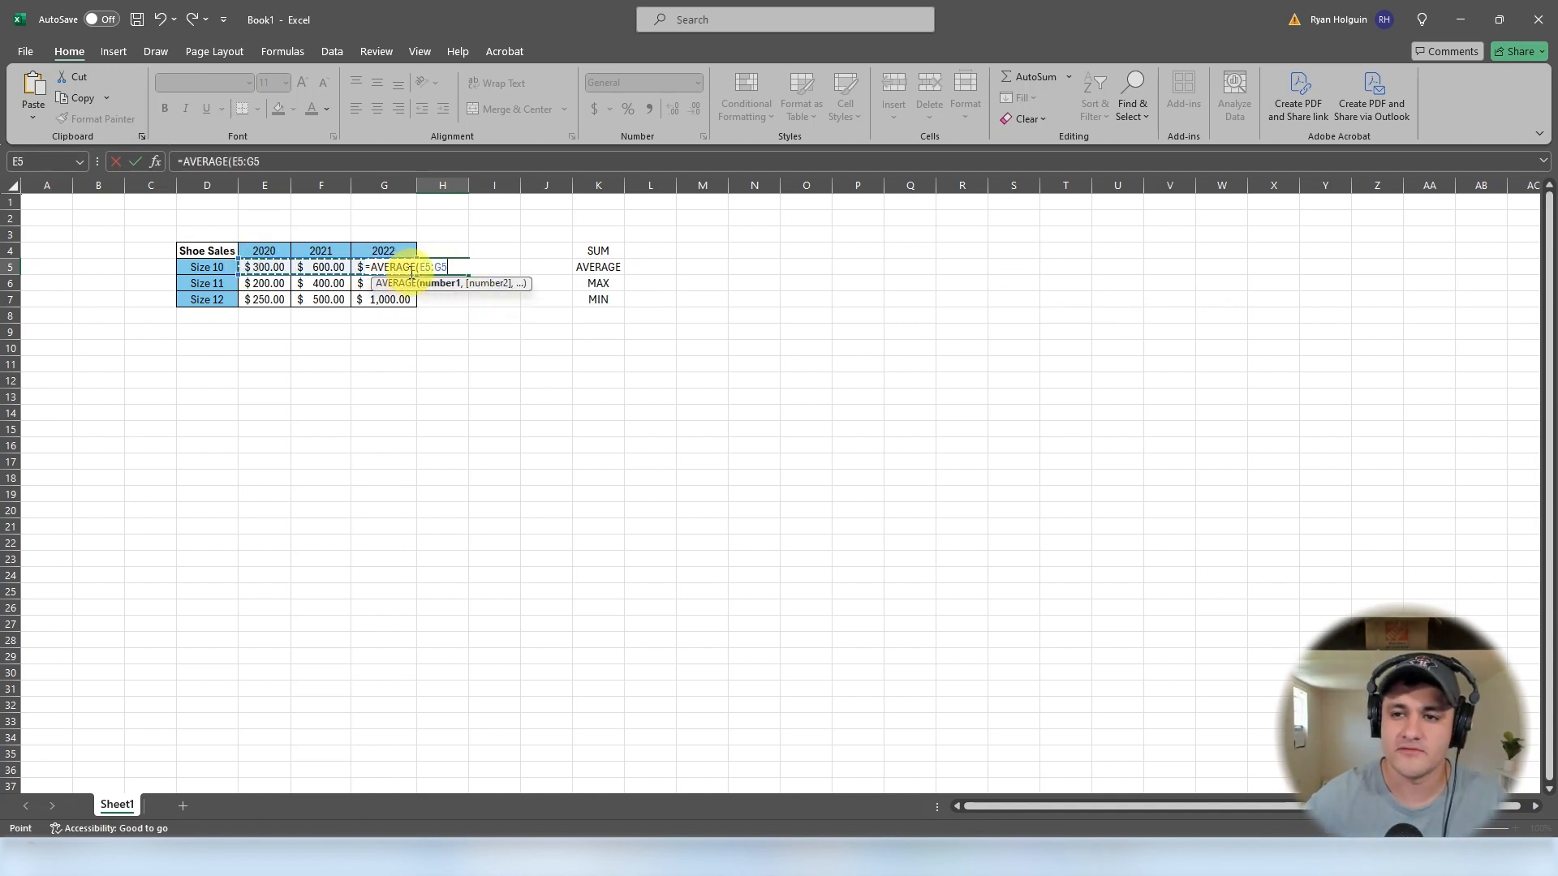
key("Return")
- Fill H5's AVERAGE formula down to H7 and compare it with each row's selected sales values
left_click(474, 274)
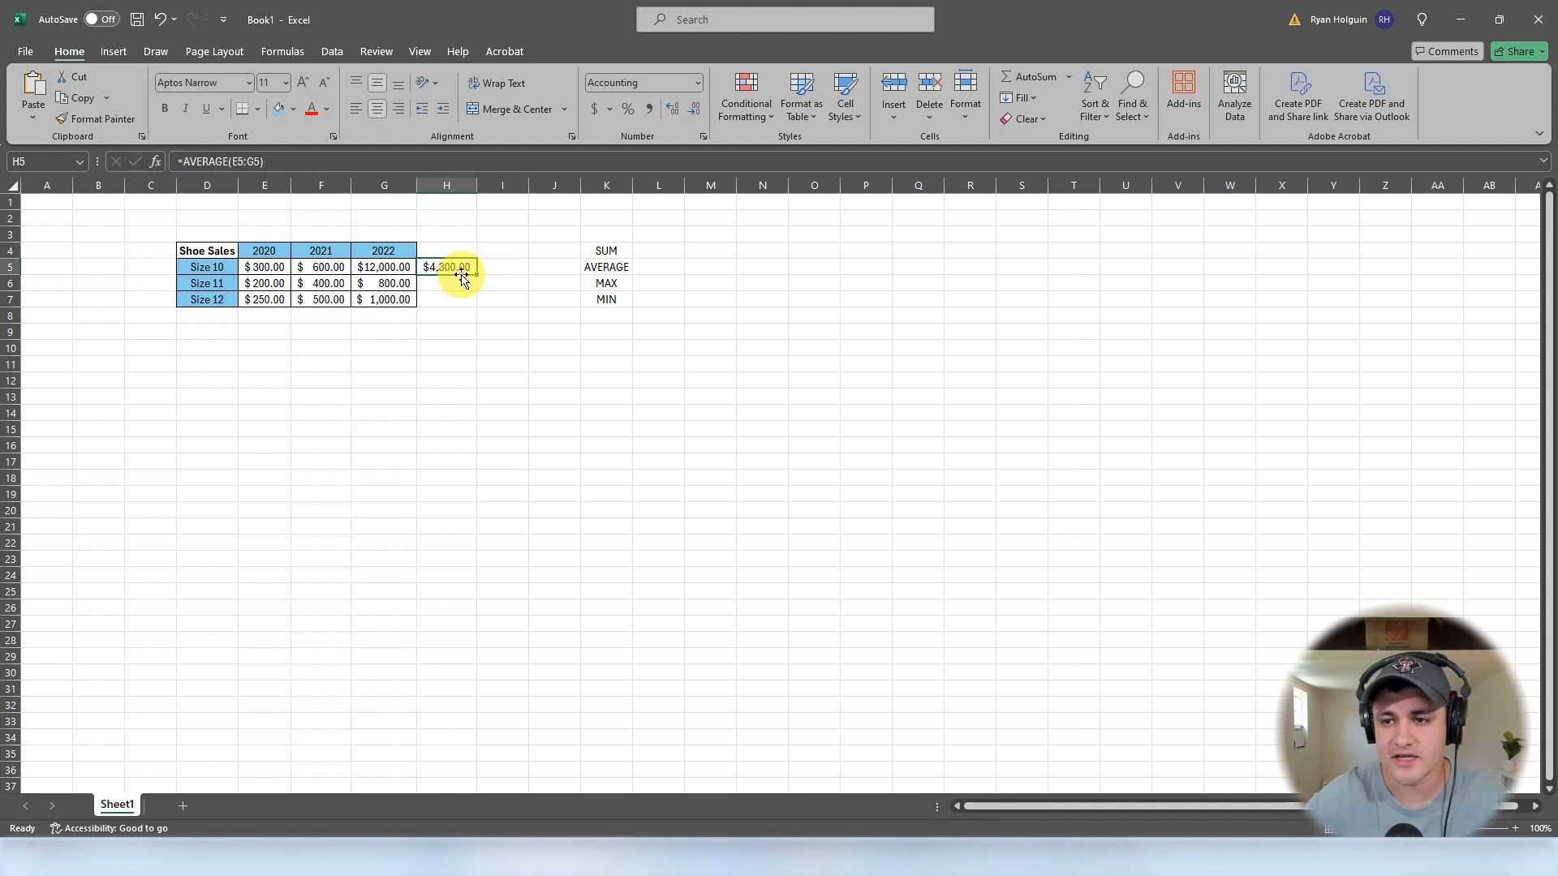
left_click_drag(476, 276, 474, 307)
left_click(467, 272)
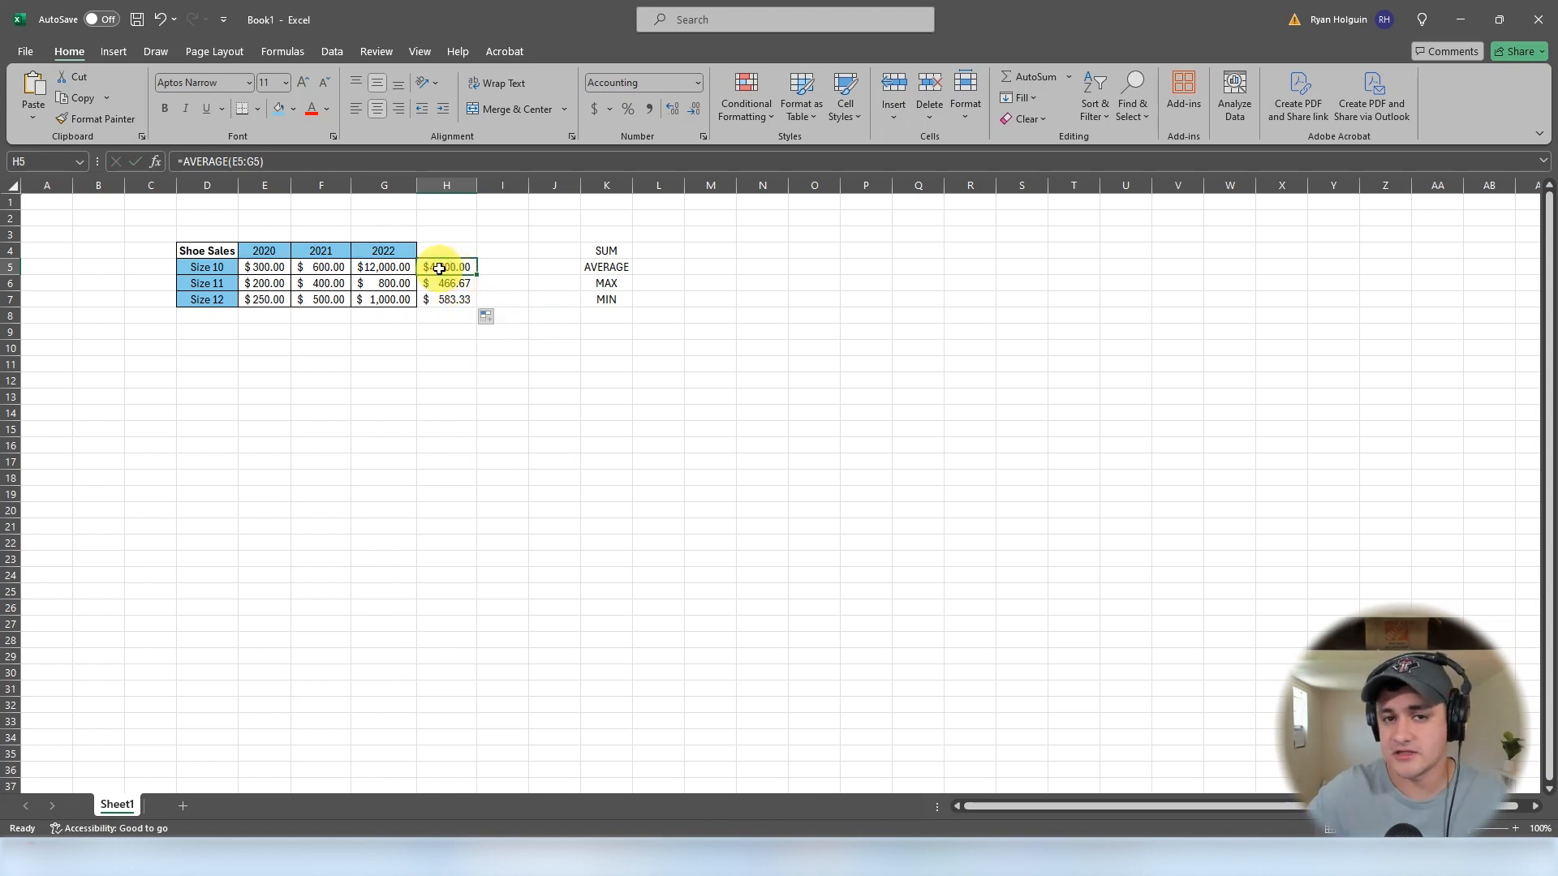
left_click_drag(271, 269, 381, 270)
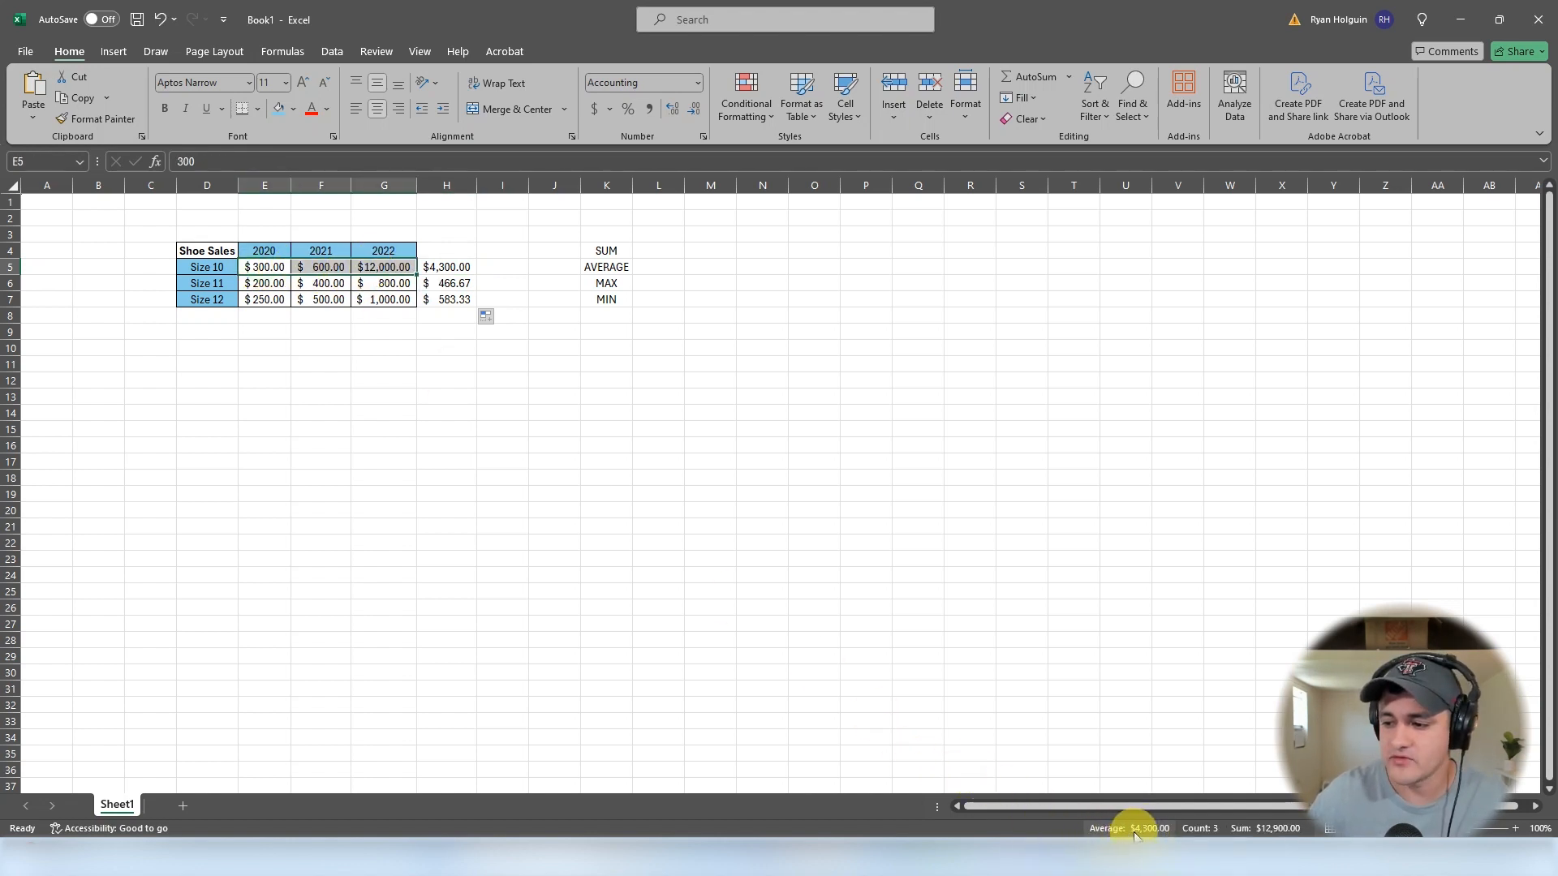
left_click(451, 266)
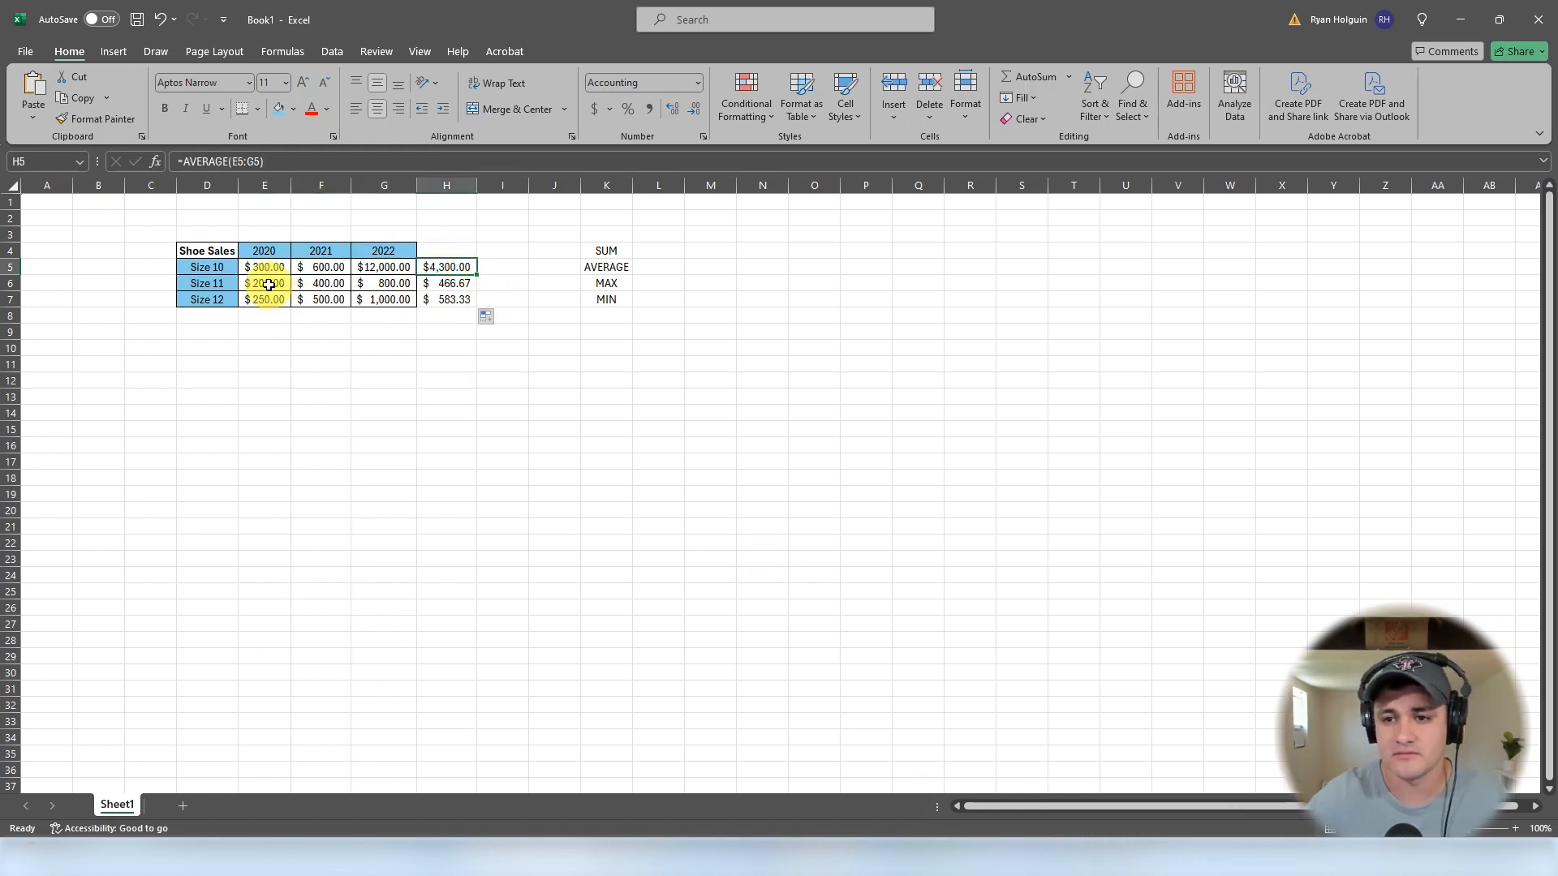
left_click_drag(262, 283, 383, 284)
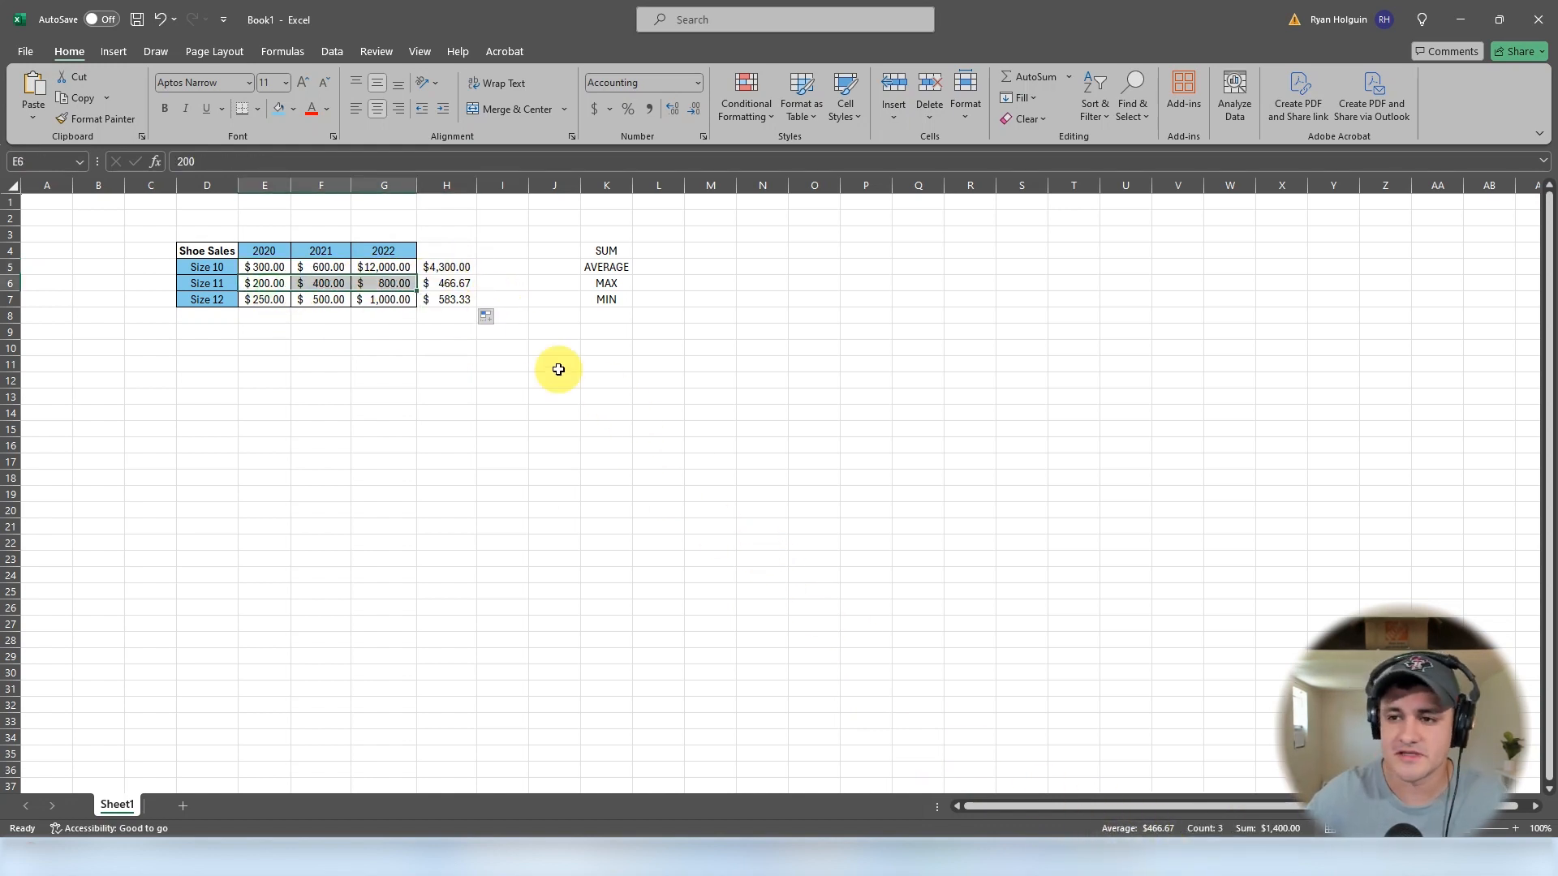
left_click(446, 283)
- Clear the average formulas from H5:H7
left_click_drag(446, 267, 452, 299)
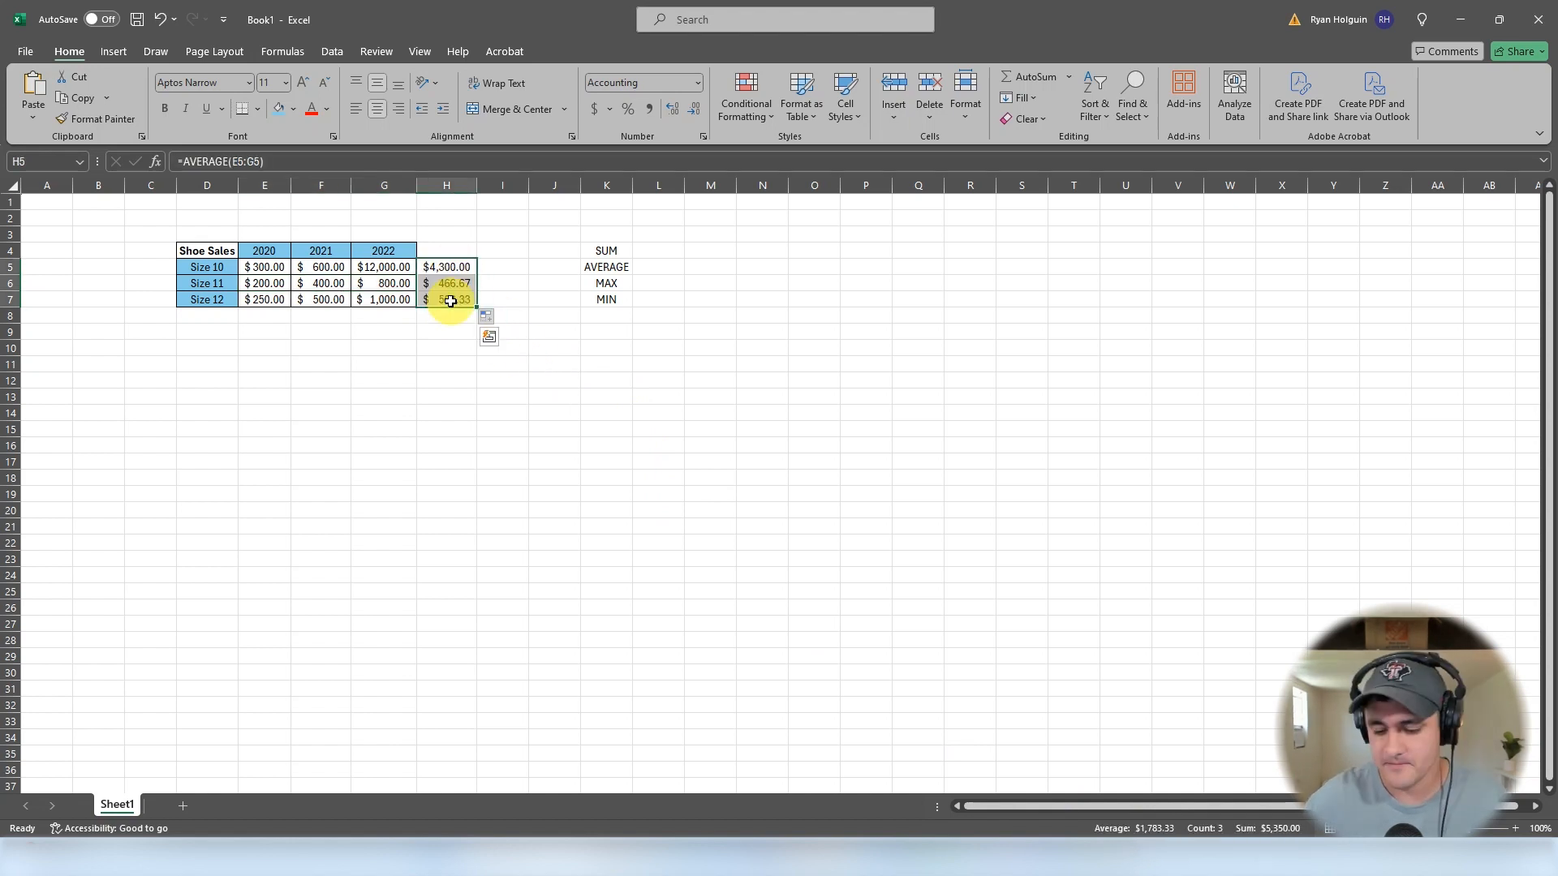
key("Delete")
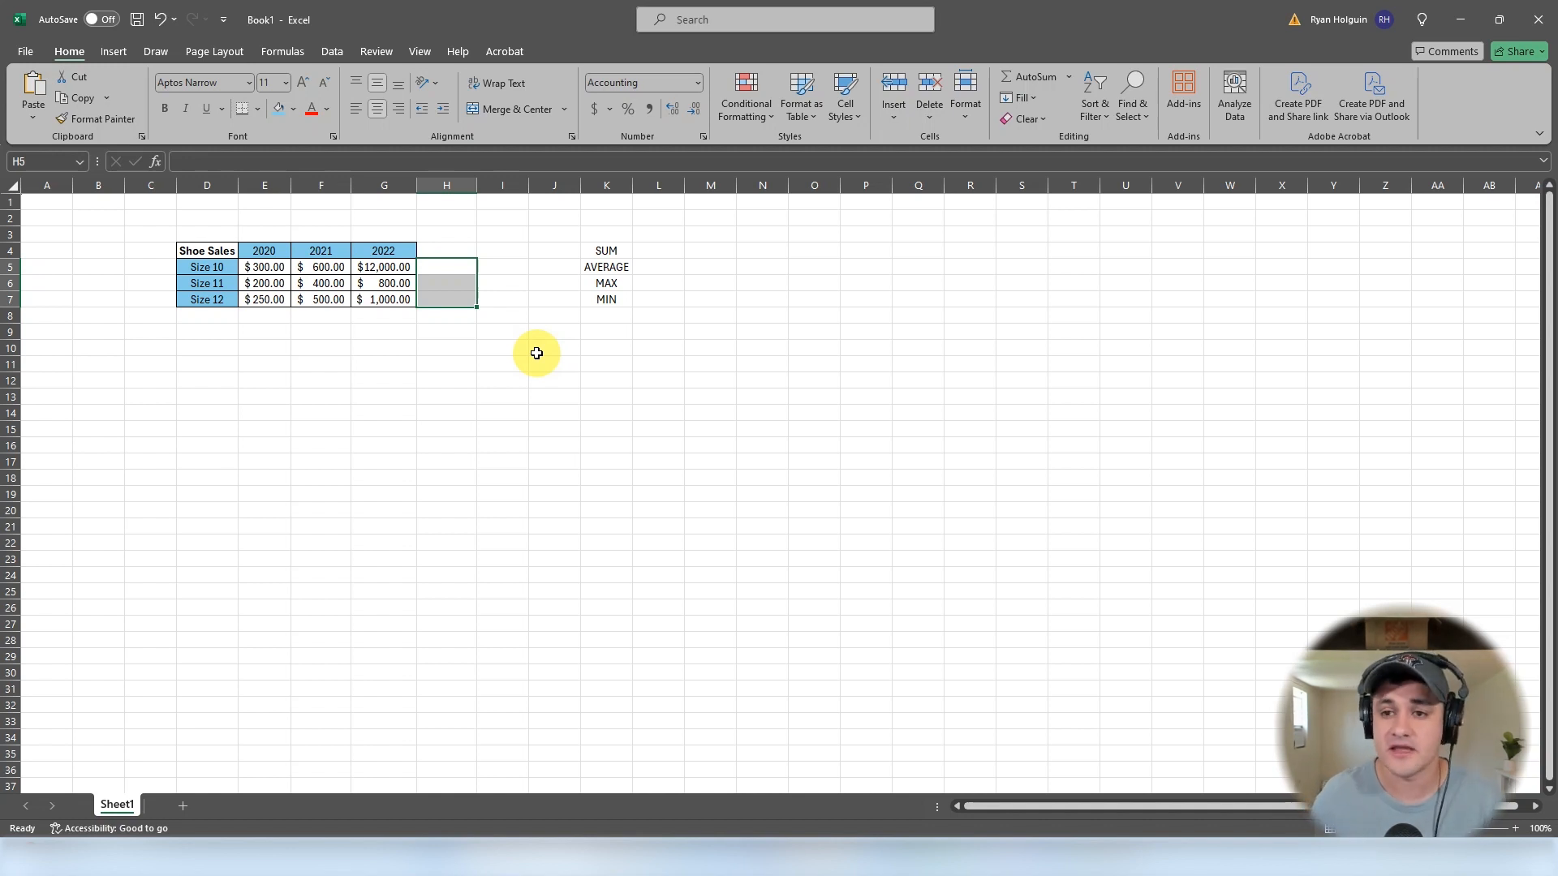
- Enter a MIN formula in H5 over E5:G5
left_click(453, 270)
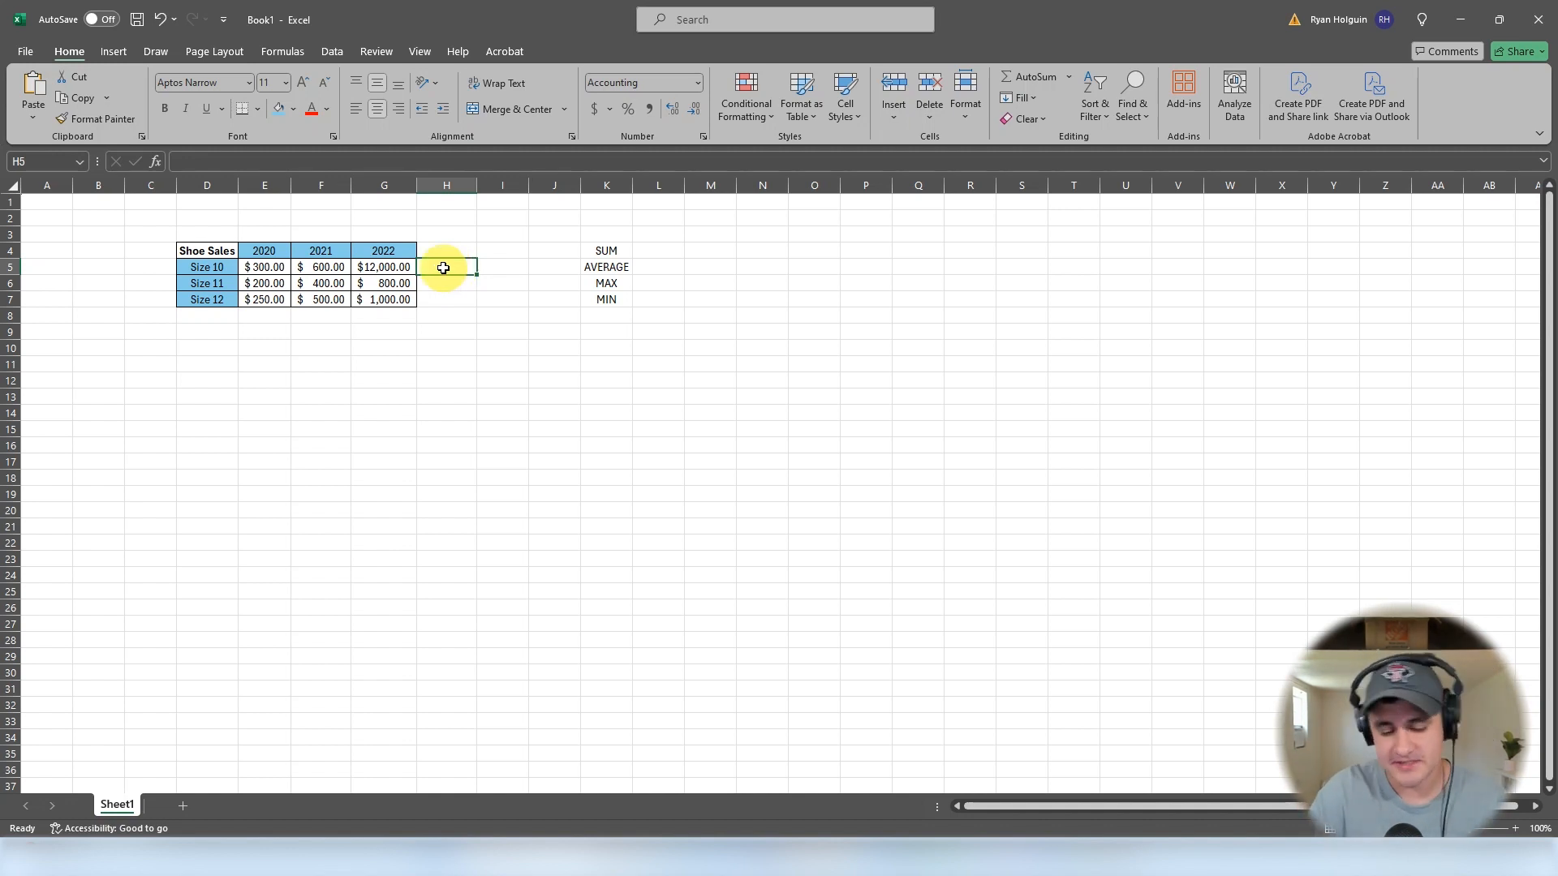
type("=min")
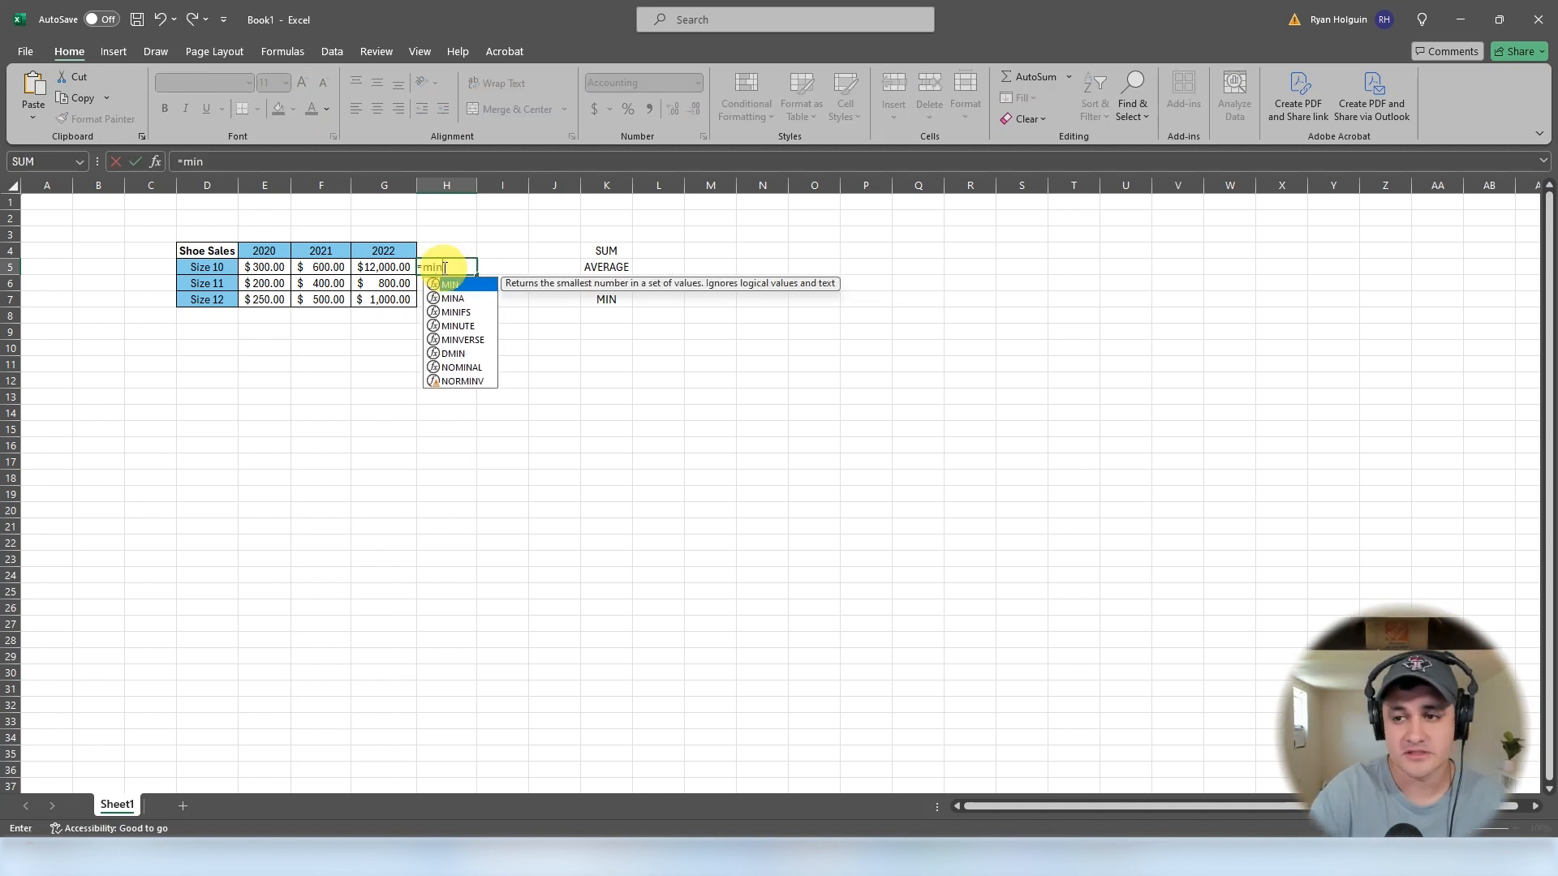
key("Tab")
left_click_drag(261, 267, 365, 265)
key("Return")
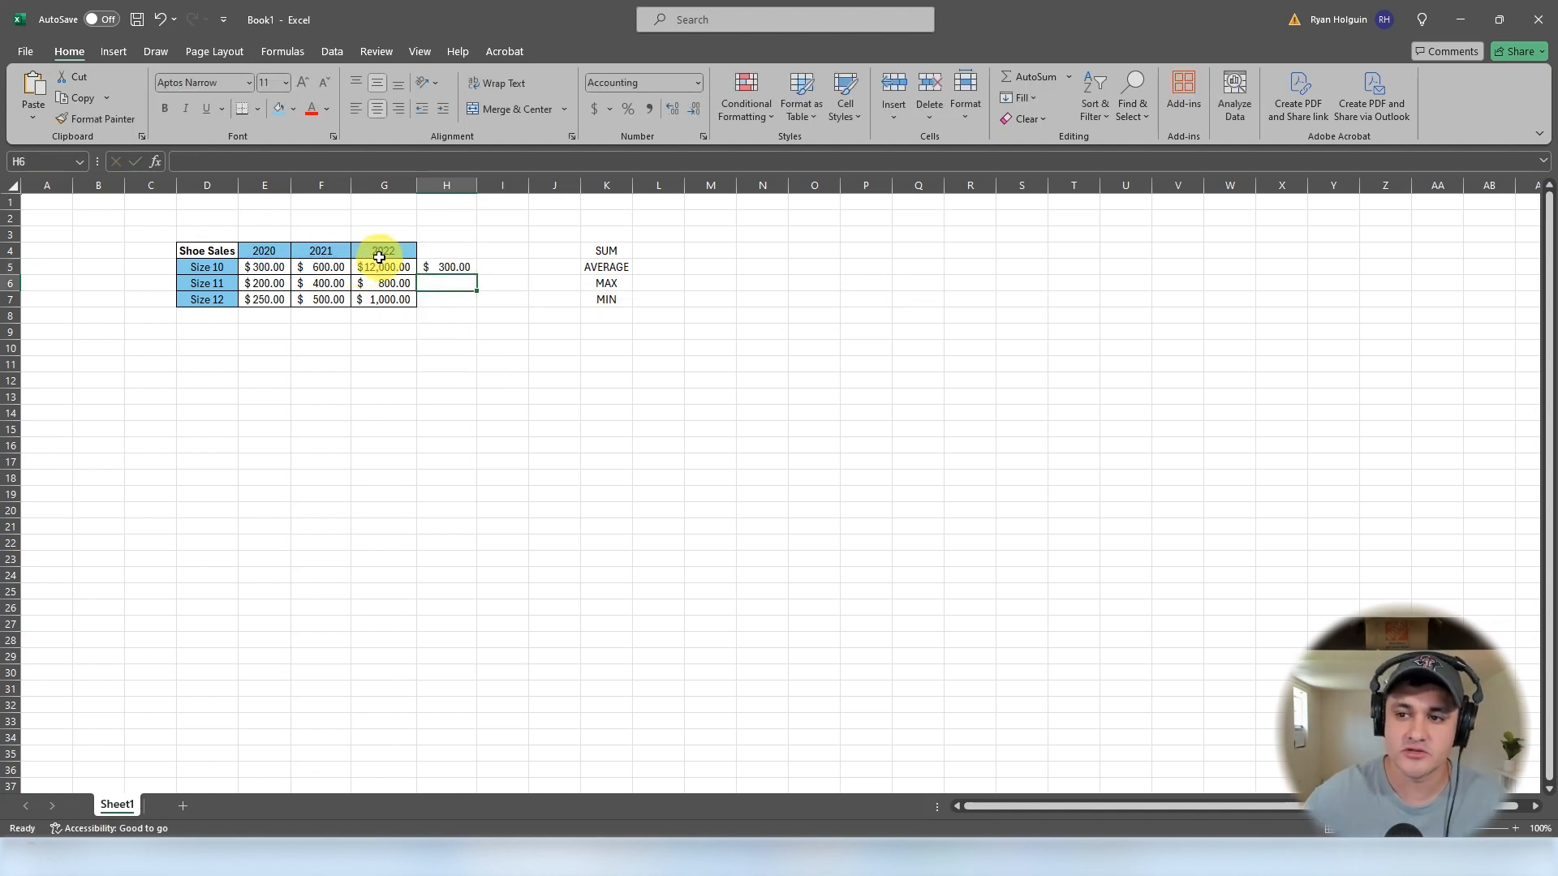
- Fill H5's MIN formula down to H7 and check the range used in H6
left_click(459, 270)
left_click_drag(479, 279, 473, 302)
left_click(441, 284)
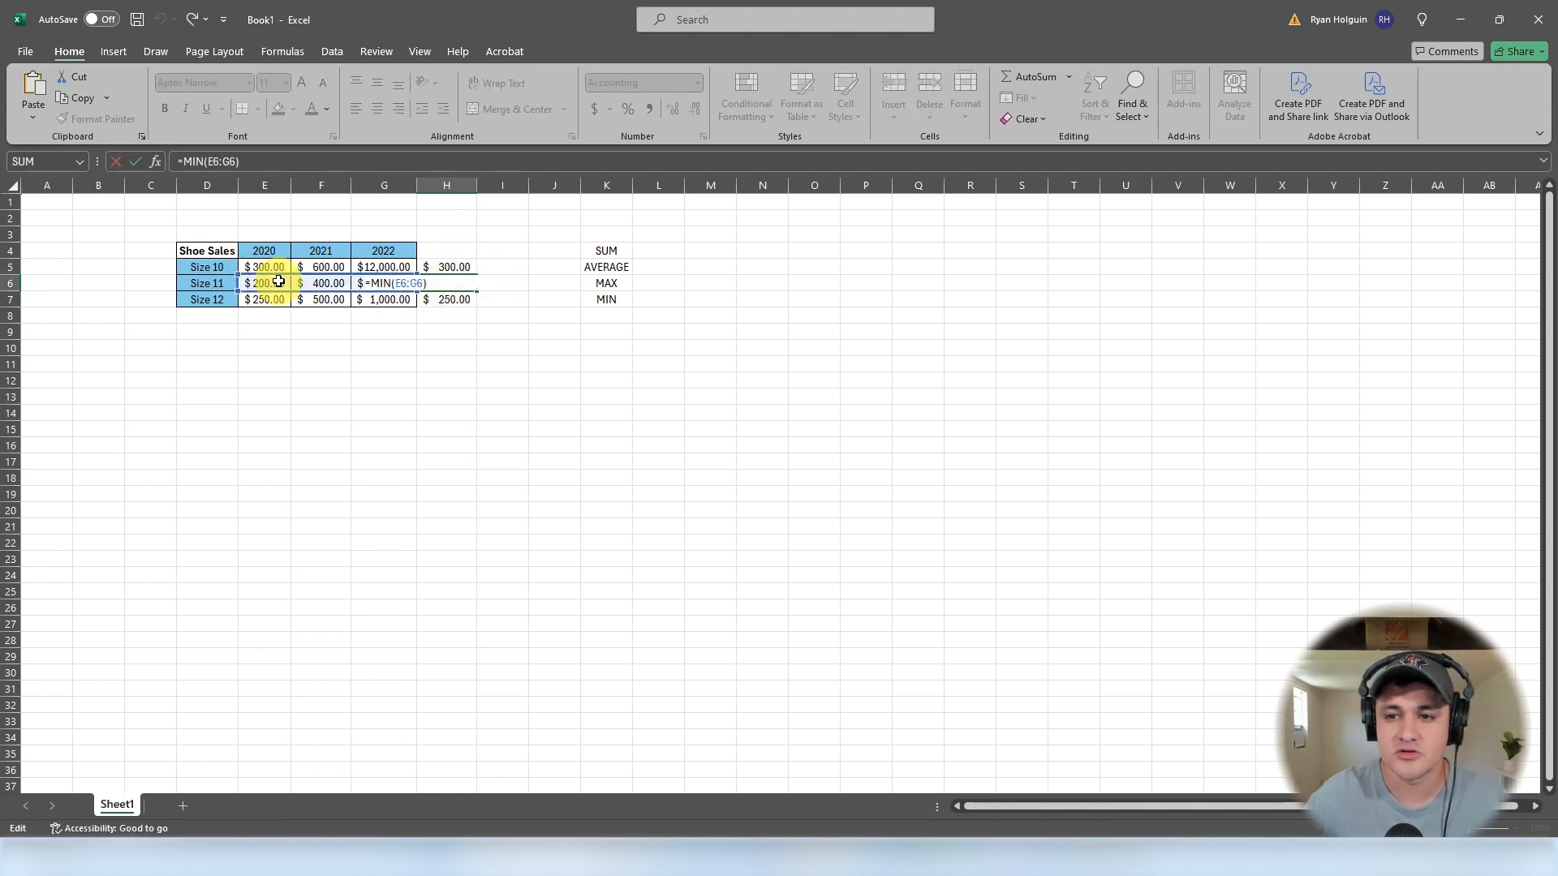
left_click(444, 267)
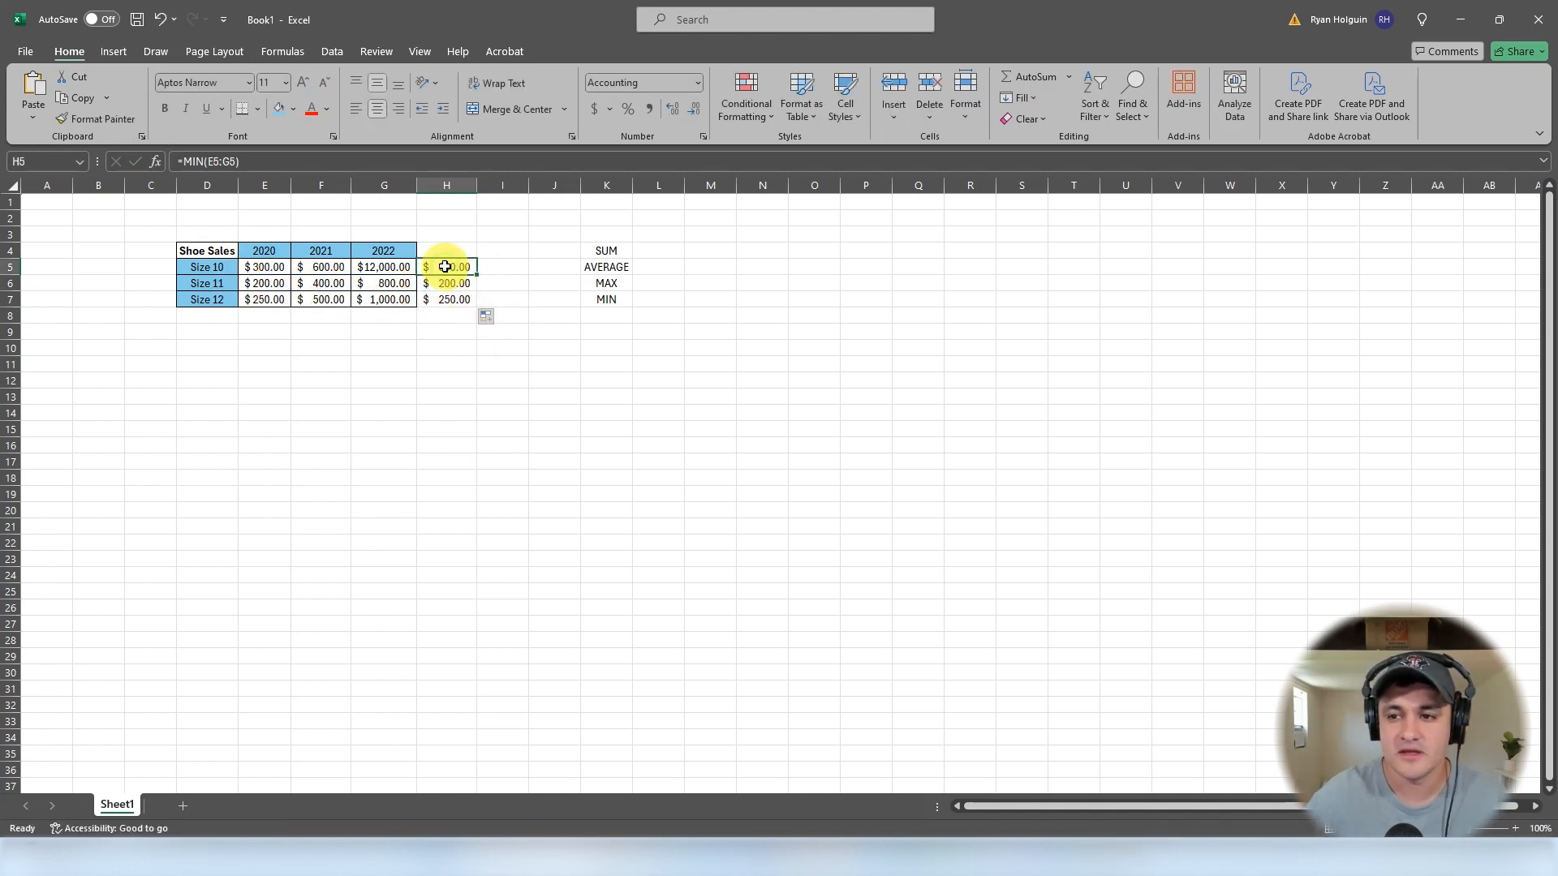
- Enter a MAX formula over E5:G5 in H5, then undo it
type("=MAX(")
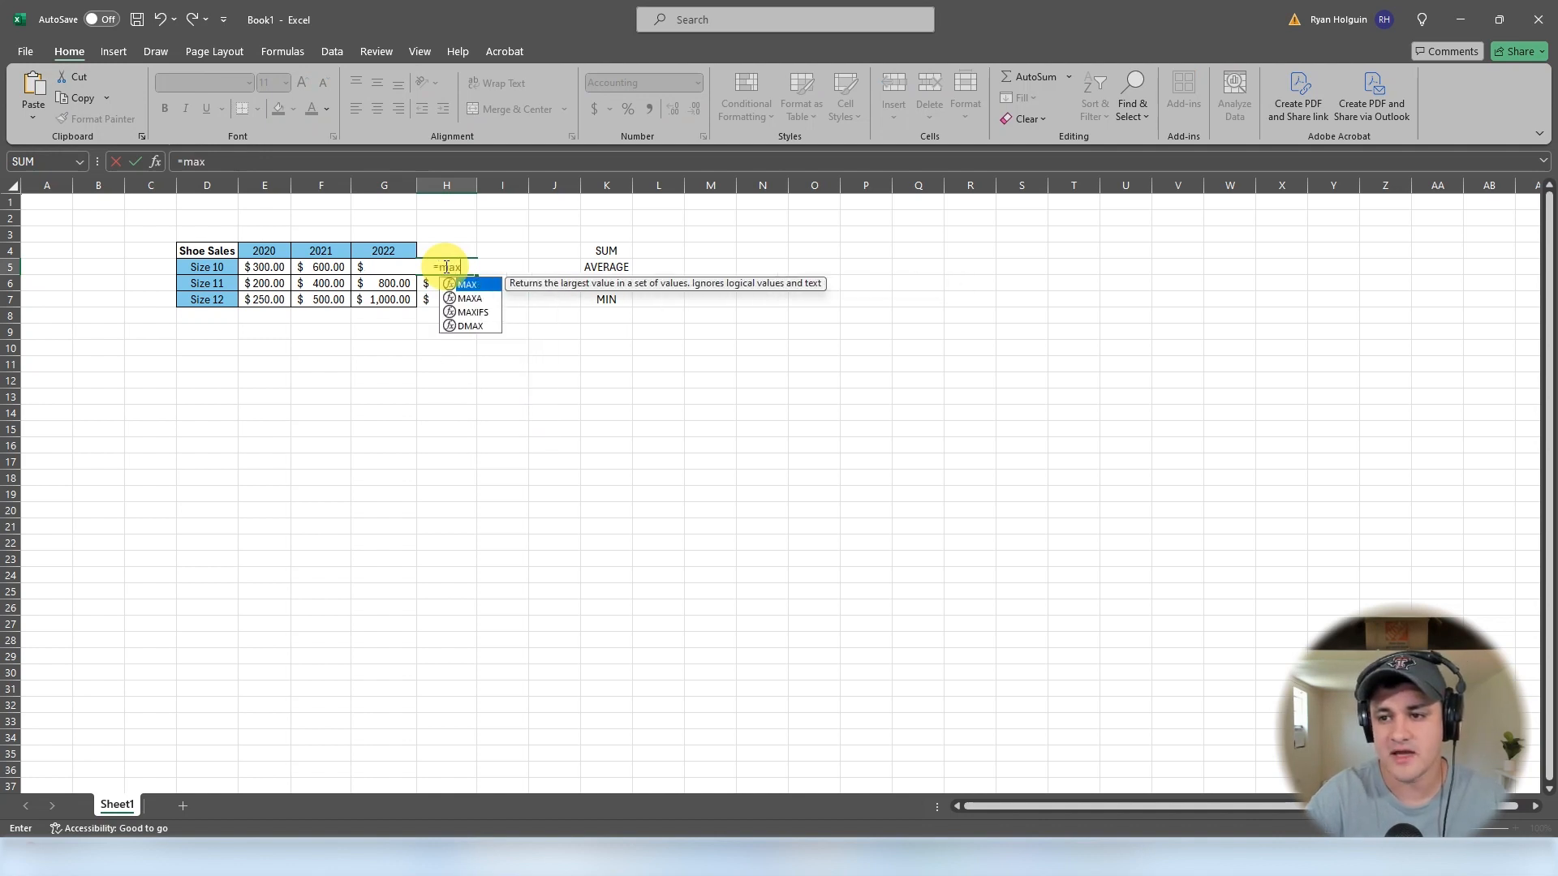
left_click_drag(259, 267, 373, 270)
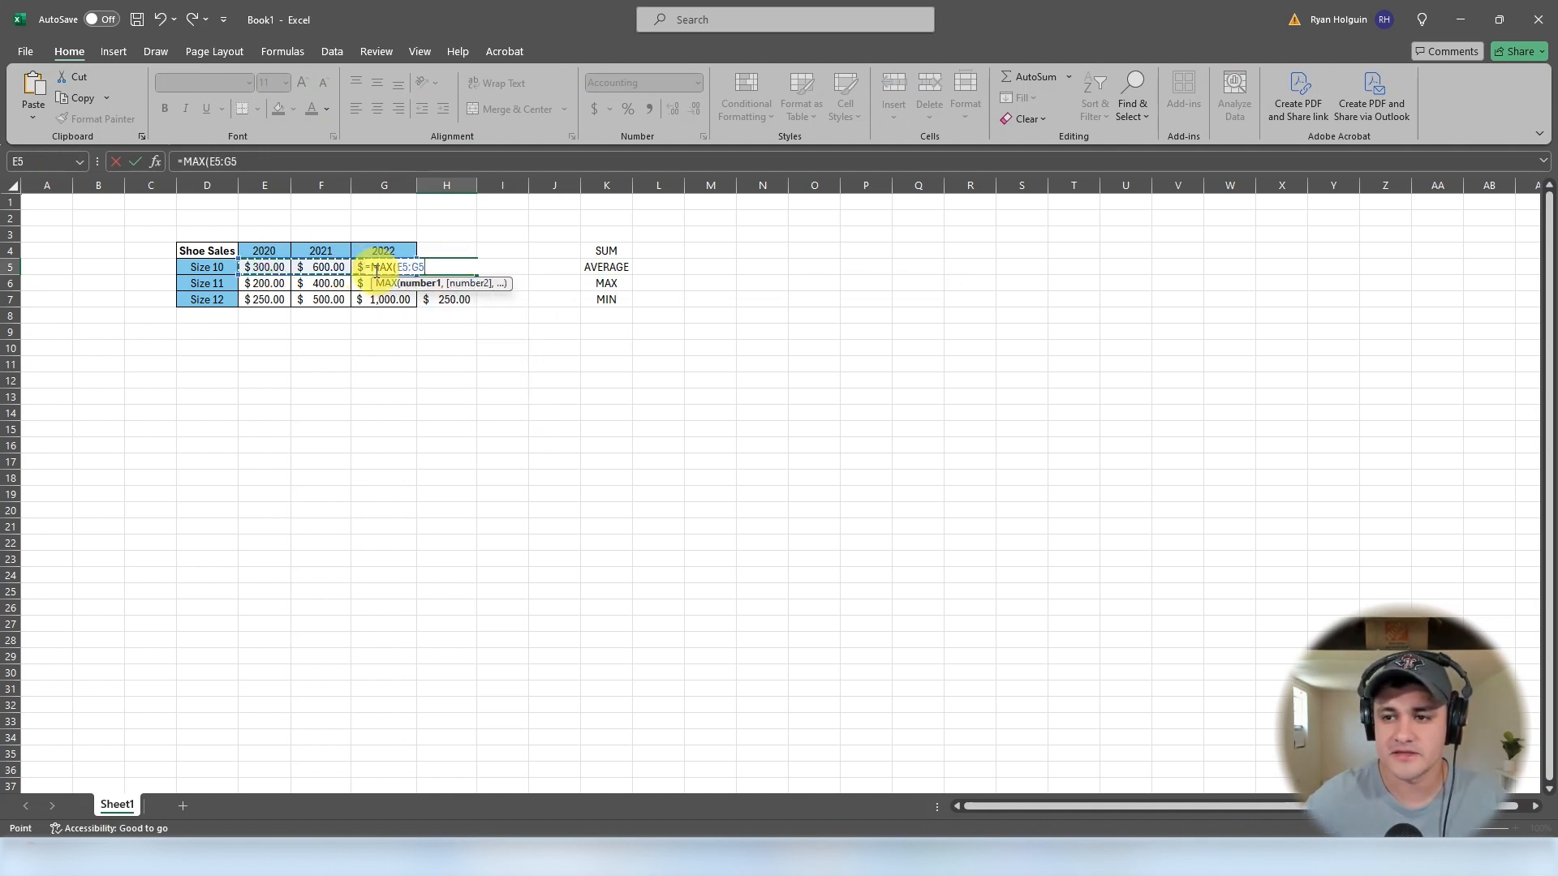
key("Return")
mouse_move(484, 278)
left_mouse_down()
mouse_move(476, 312)
mouse_move(488, 278)
left_mouse_up()
key("ctrl+z")
- Enter a MAX formula in I5 over E5:G5
left_click(498, 266)
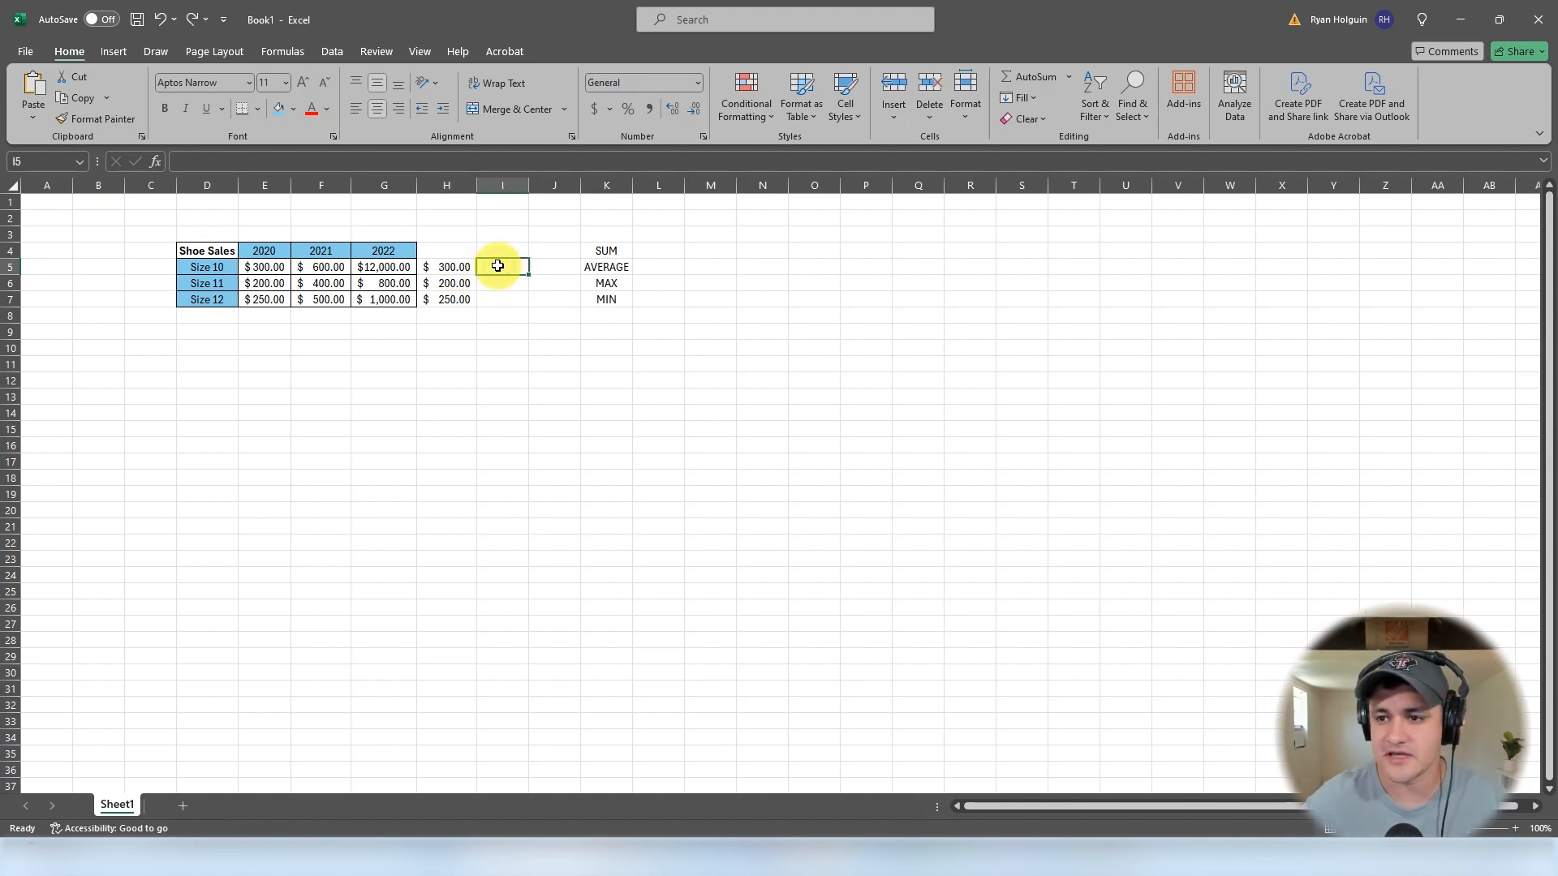
type("=max")
key("Tab")
left_click_drag(261, 267, 374, 268)
key("Return")
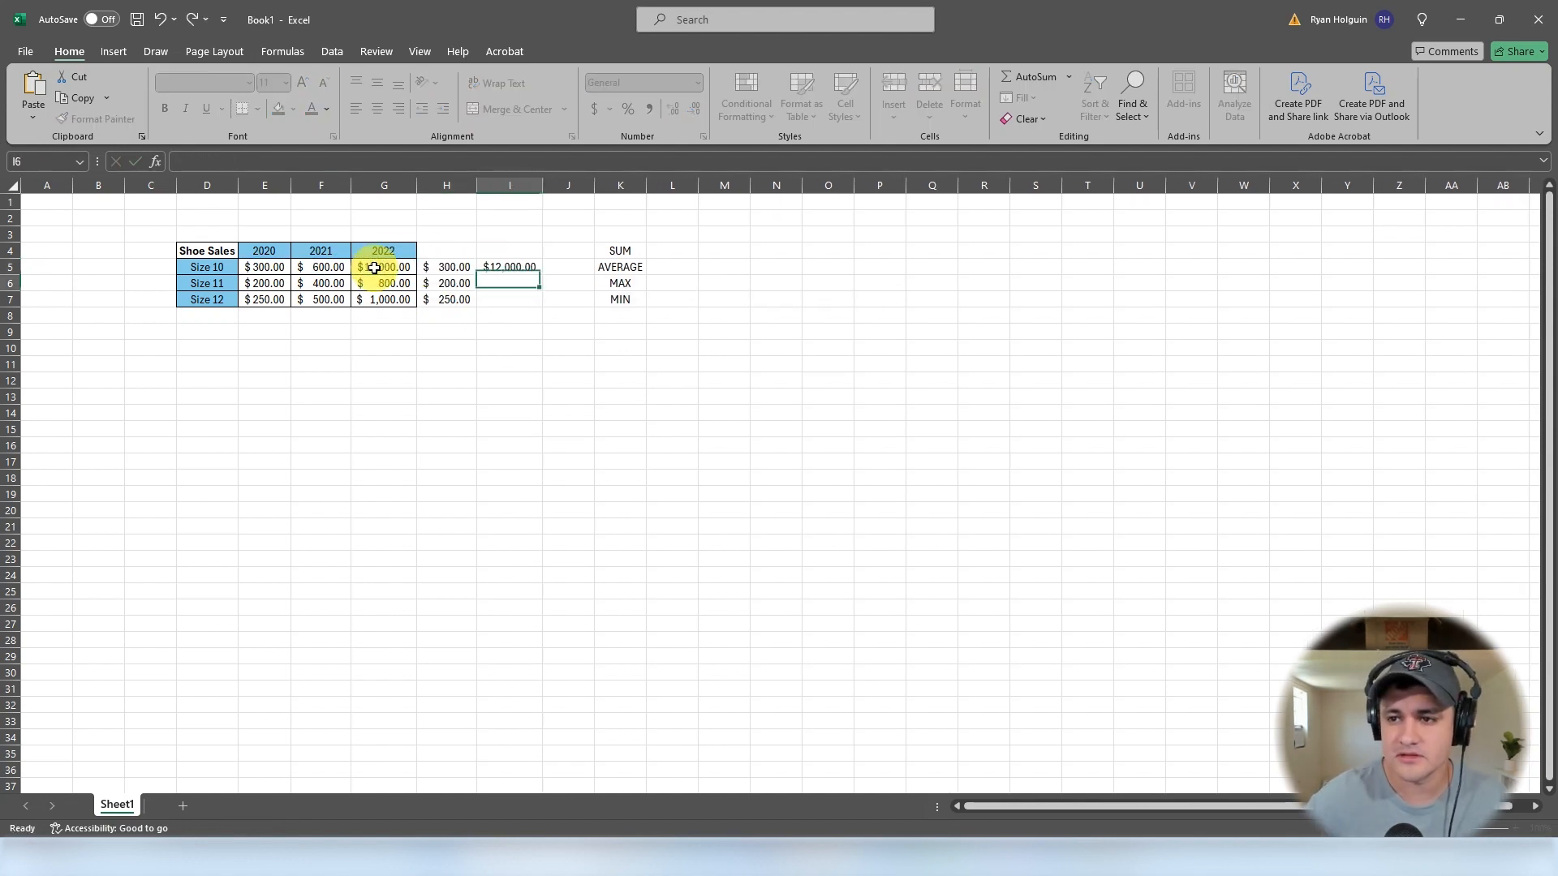
- Fill I5's MAX formula down to I7 and compare the formulas in H5 and I5
left_click(615, 370)
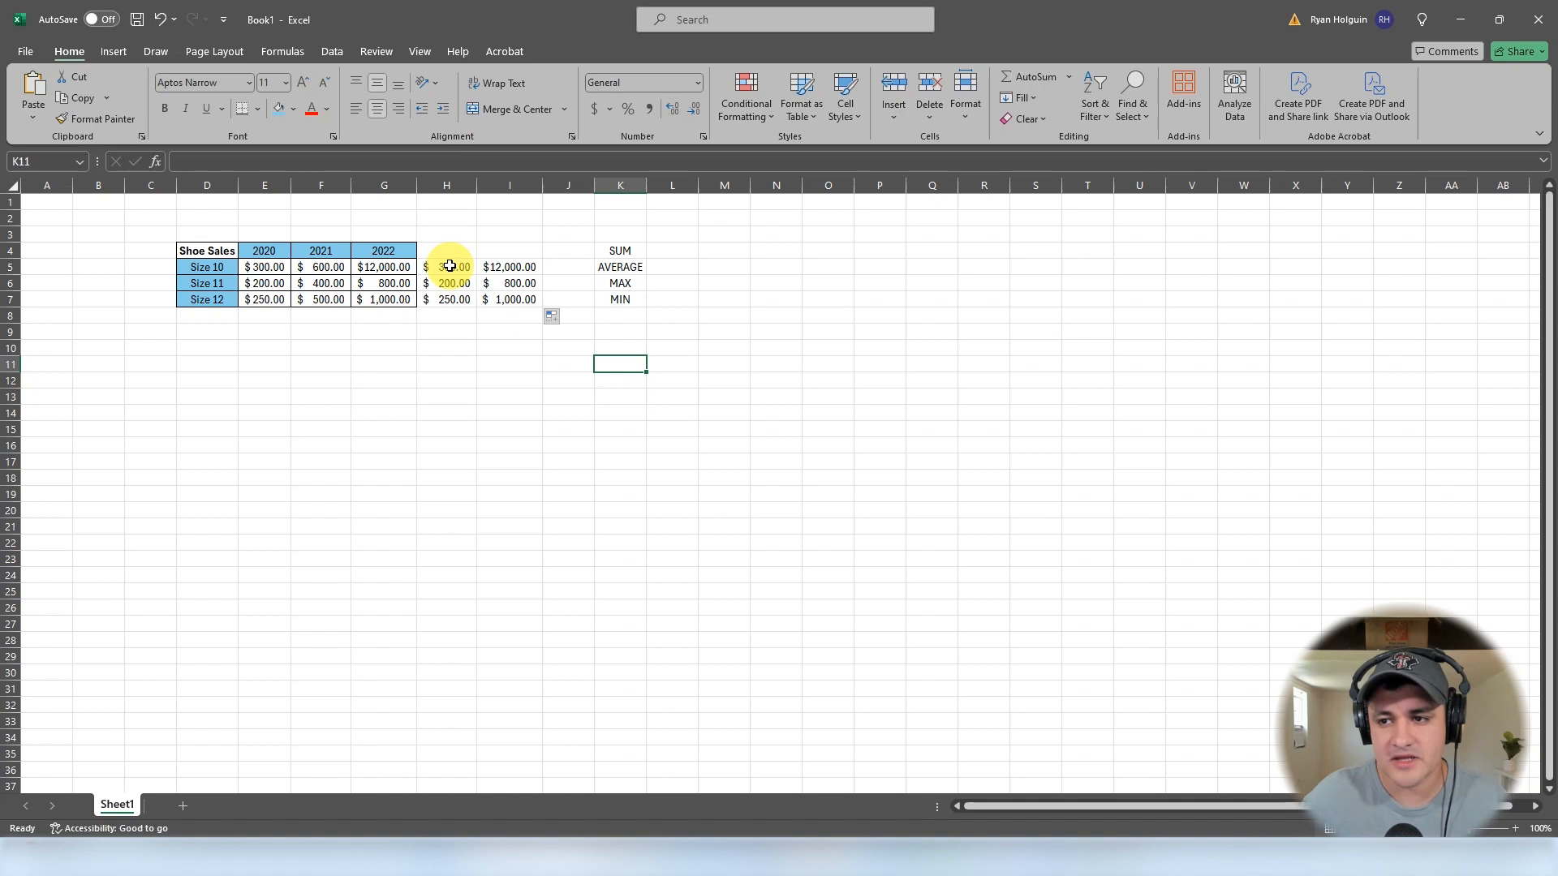
left_click_drag(450, 266, 454, 306)
left_click(448, 267)
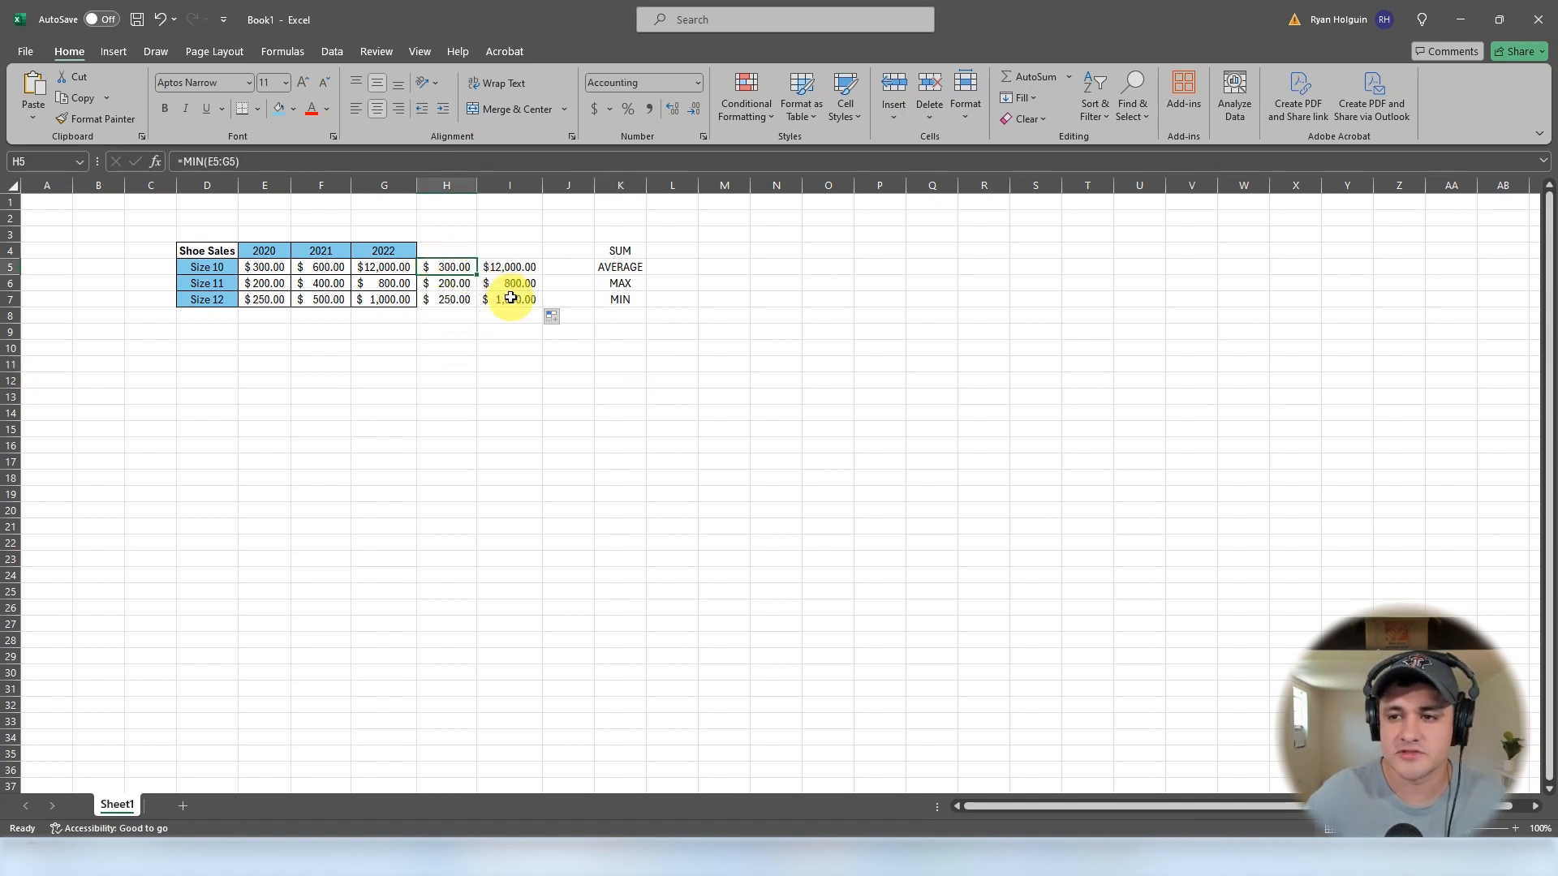
left_click(508, 266)
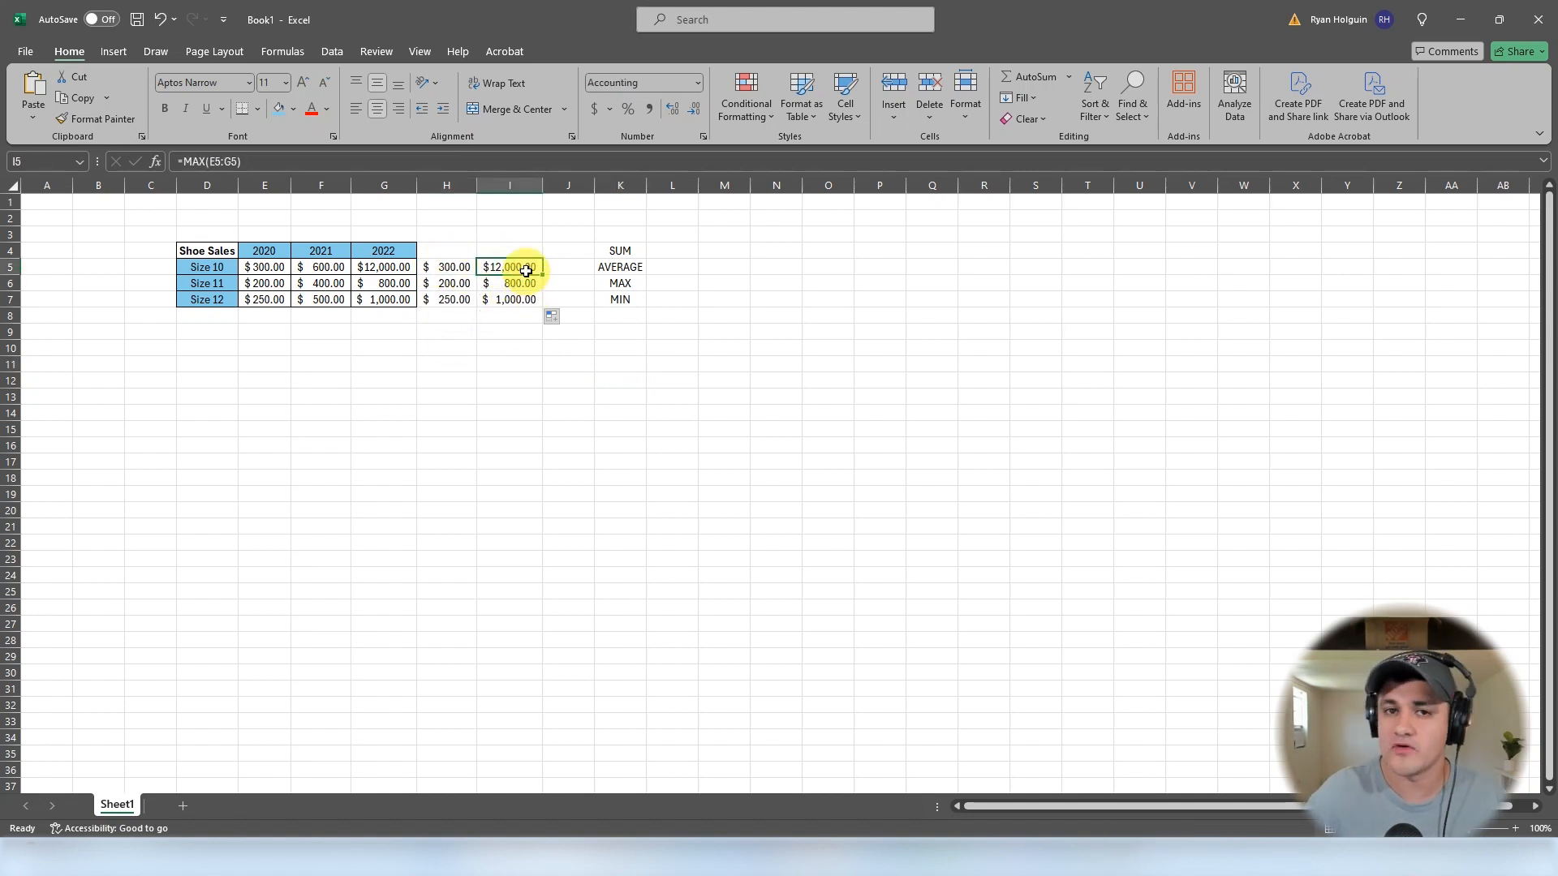